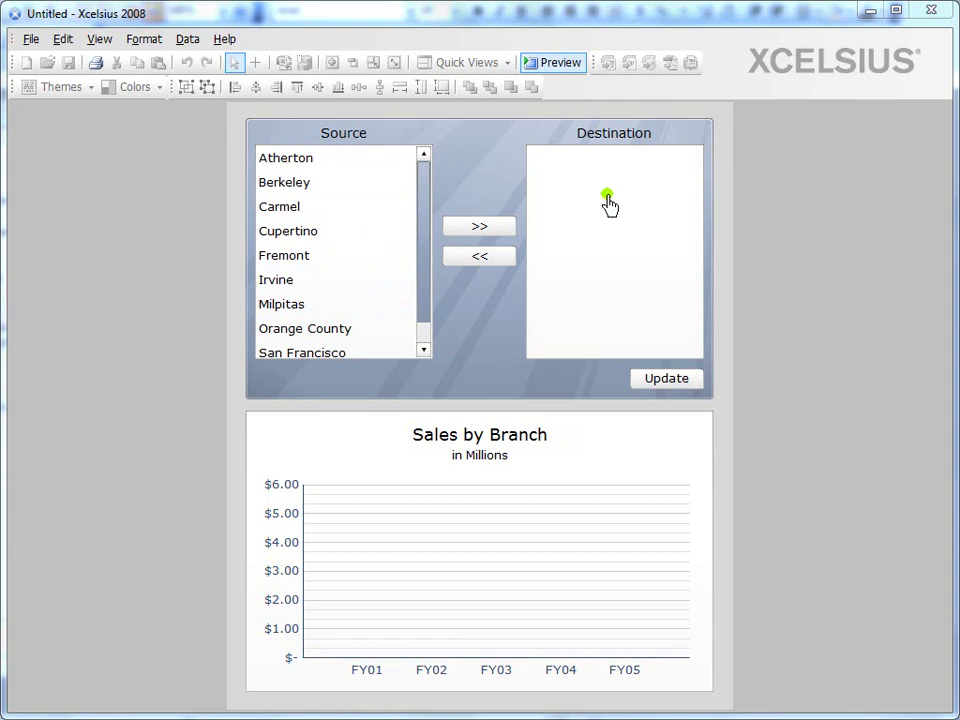
Step: Try moving Atherton, Carmel and Cupertino into the chosen branches, then return them to the available list
left_click(651, 386)
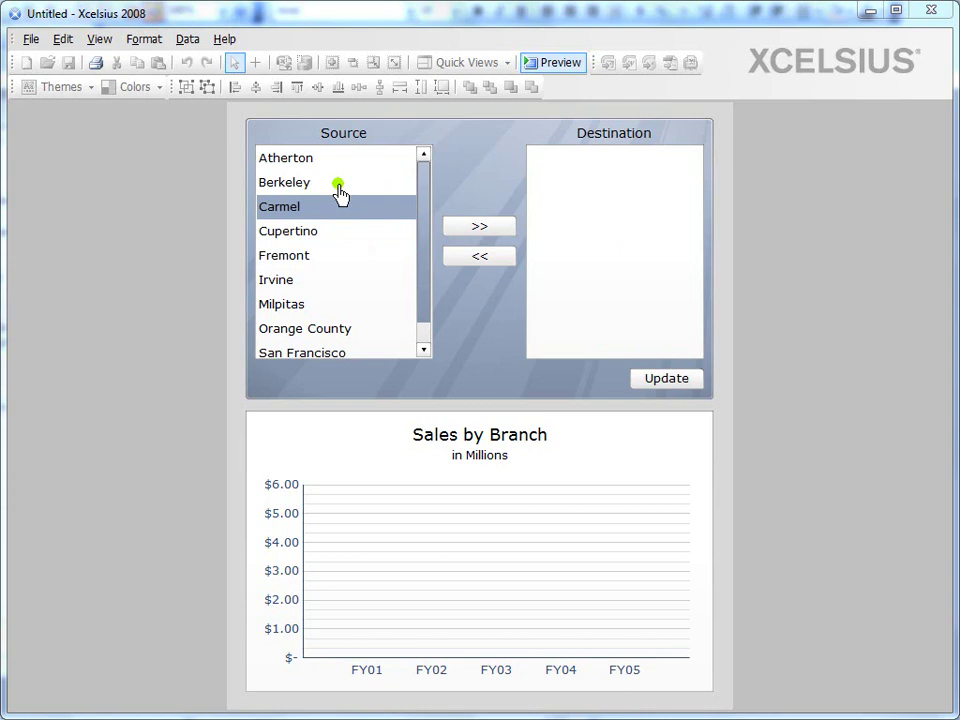
left_click_drag(328, 160, 583, 216)
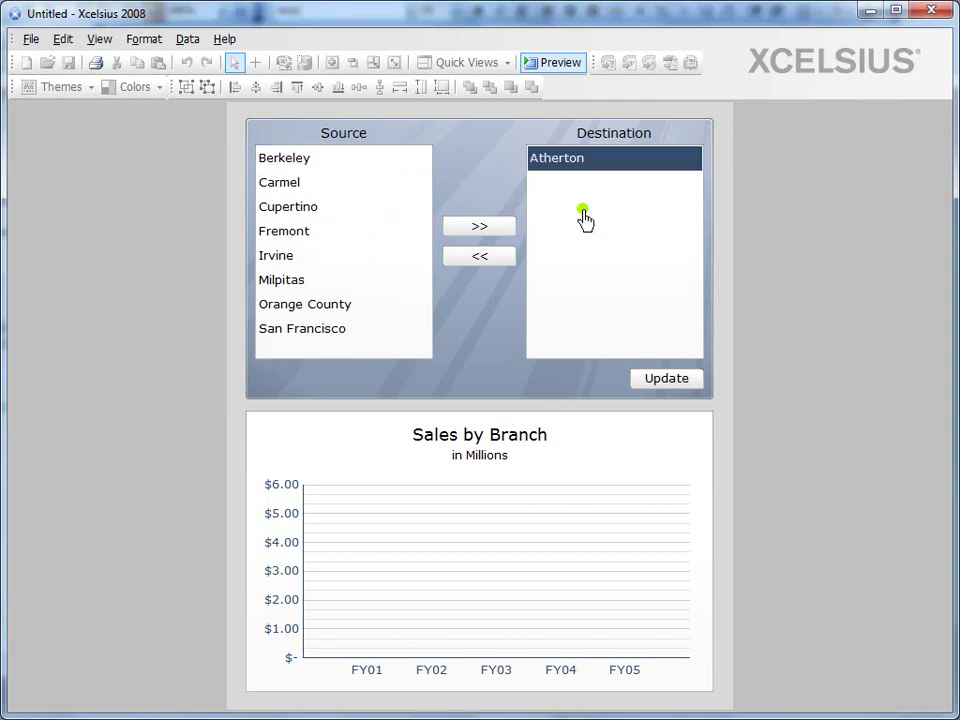
double_click(326, 190)
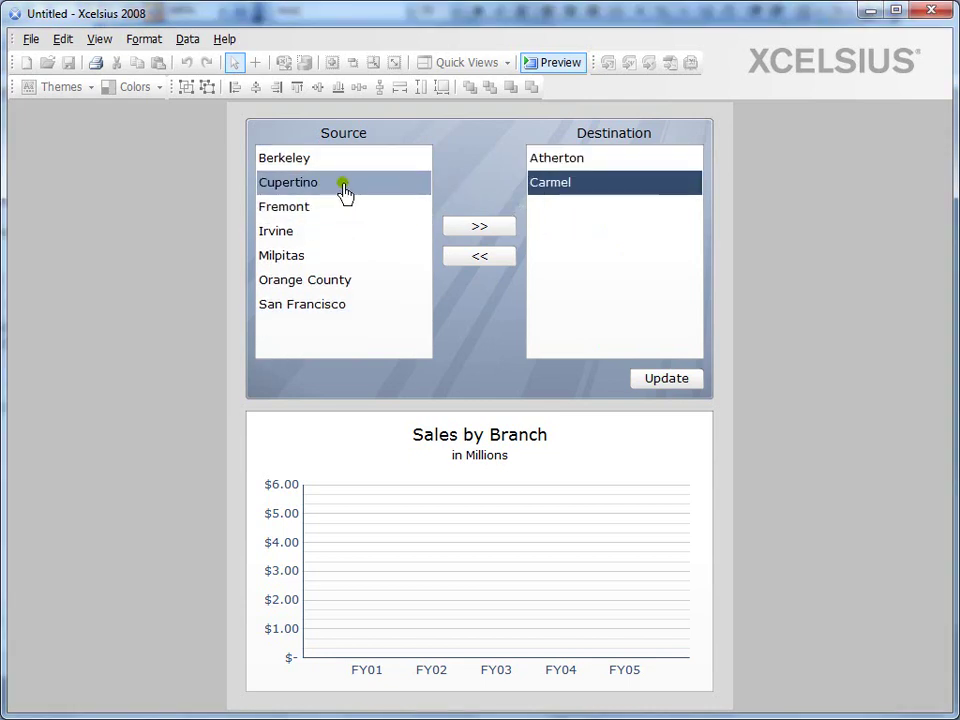
left_click(343, 192)
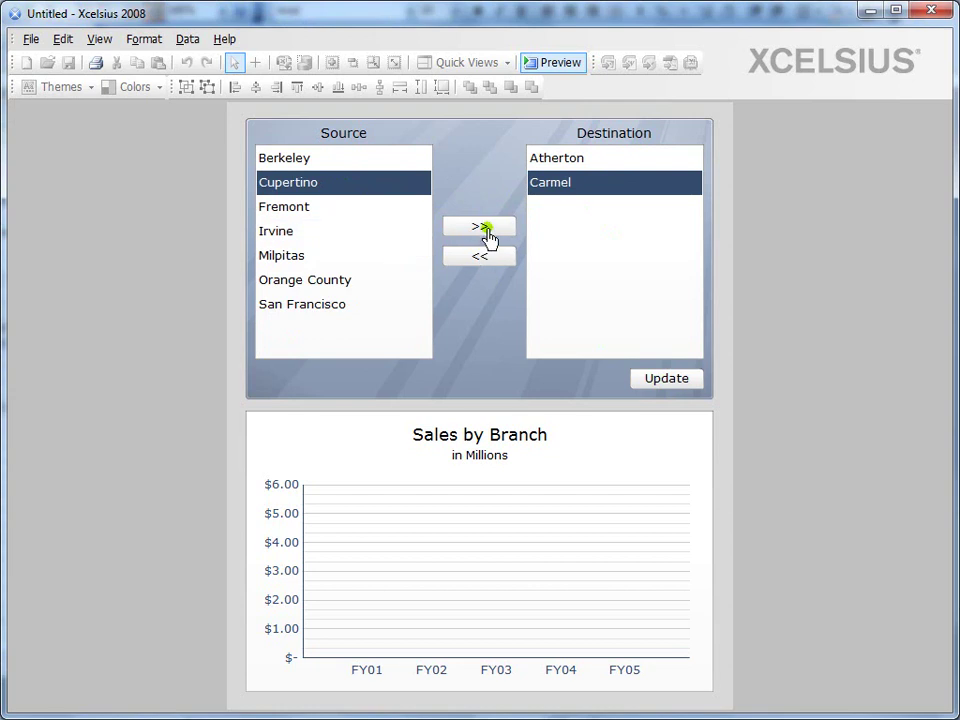
left_click(484, 228)
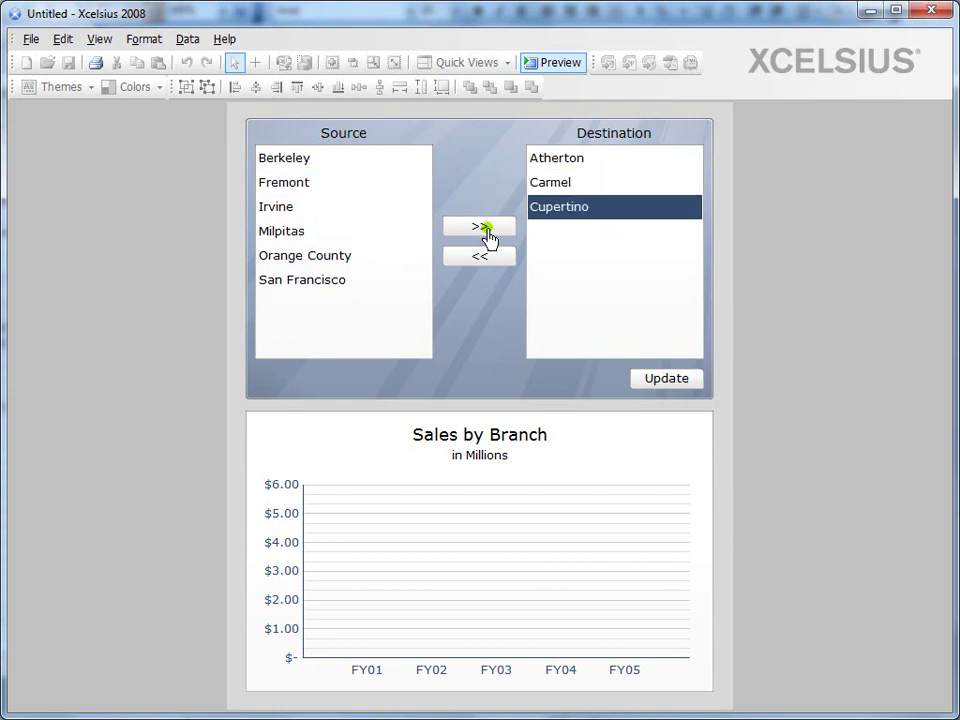
left_click_drag(584, 208, 350, 200)
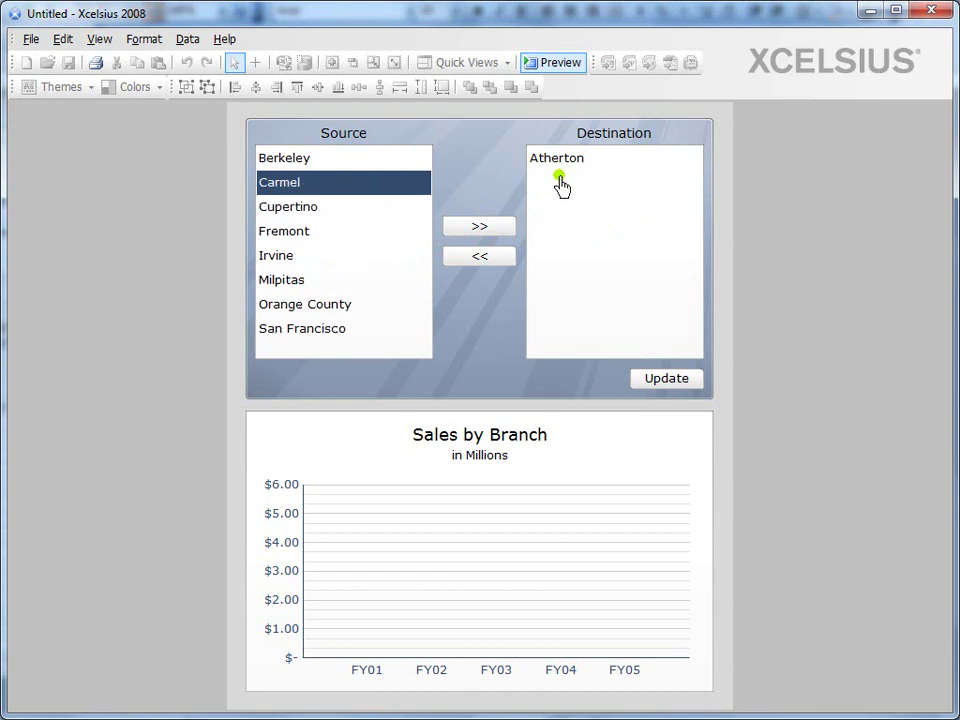
left_click_drag(556, 160, 560, 235)
Step: Move Cupertino, Berkeley and Fremont into Destination and update the chart
left_click_drag(424, 189, 578, 206)
left_click_drag(381, 214, 602, 218)
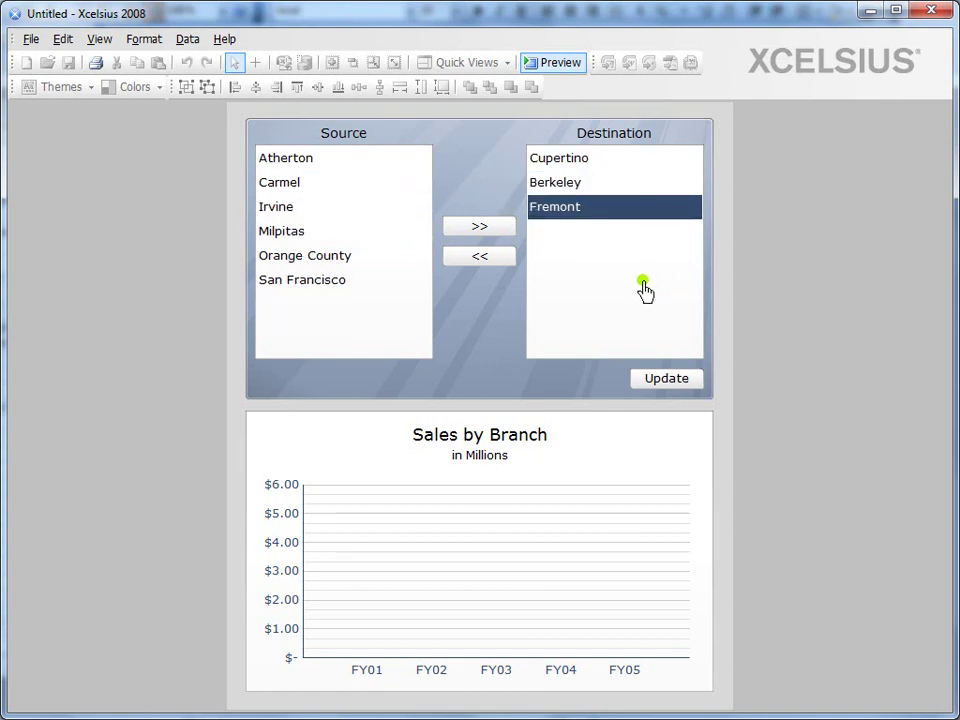
left_click(662, 382)
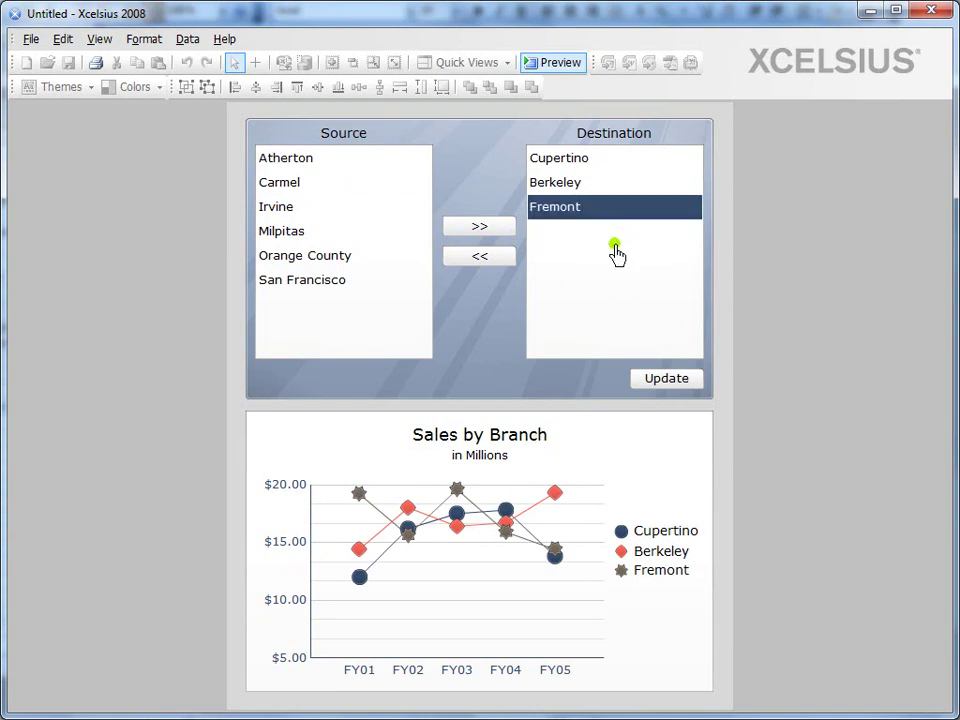
Step: Drag Fremont above Berkeley in Destination and refresh the chart with Update
left_click_drag(587, 214, 594, 162)
left_click(574, 192)
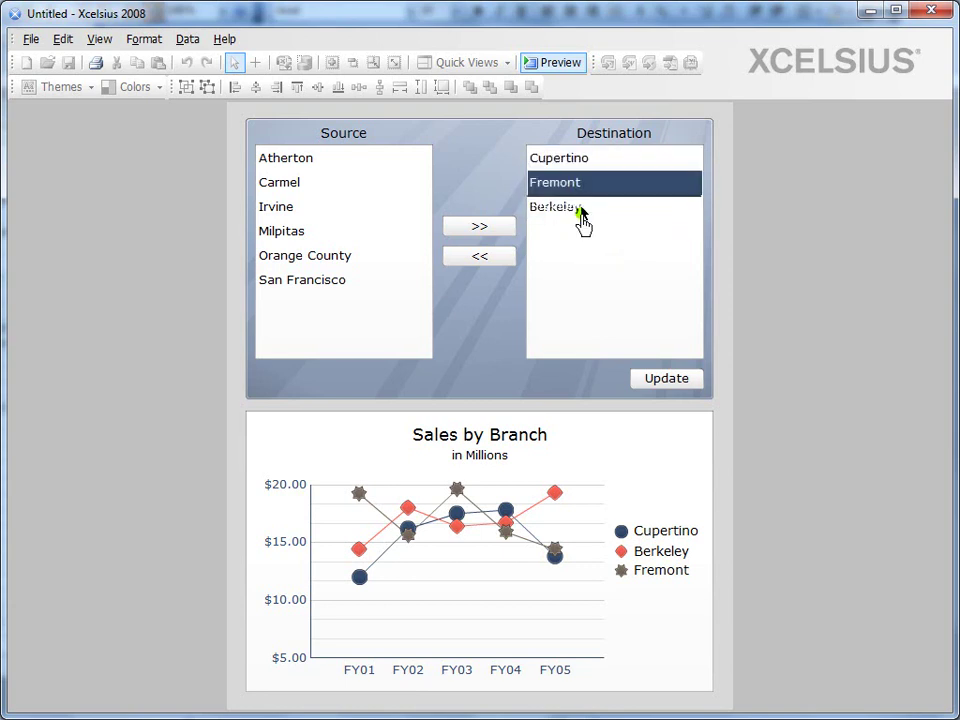
left_click(660, 382)
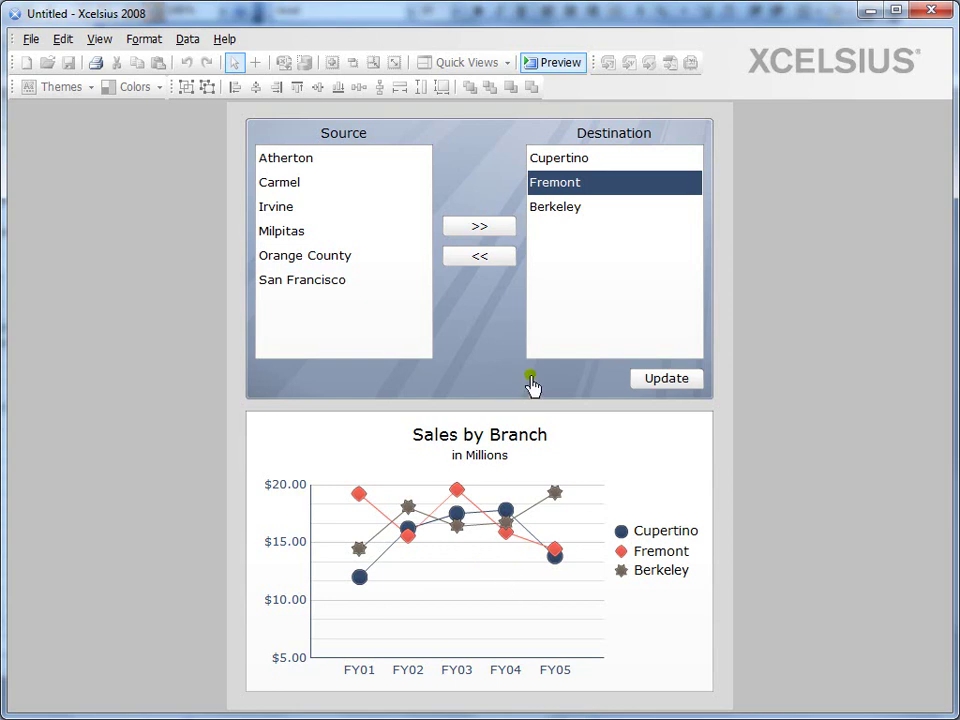
Step: Exit preview and delete the List Builder and the Sales by Branch chart
left_click(556, 63)
left_click(549, 170)
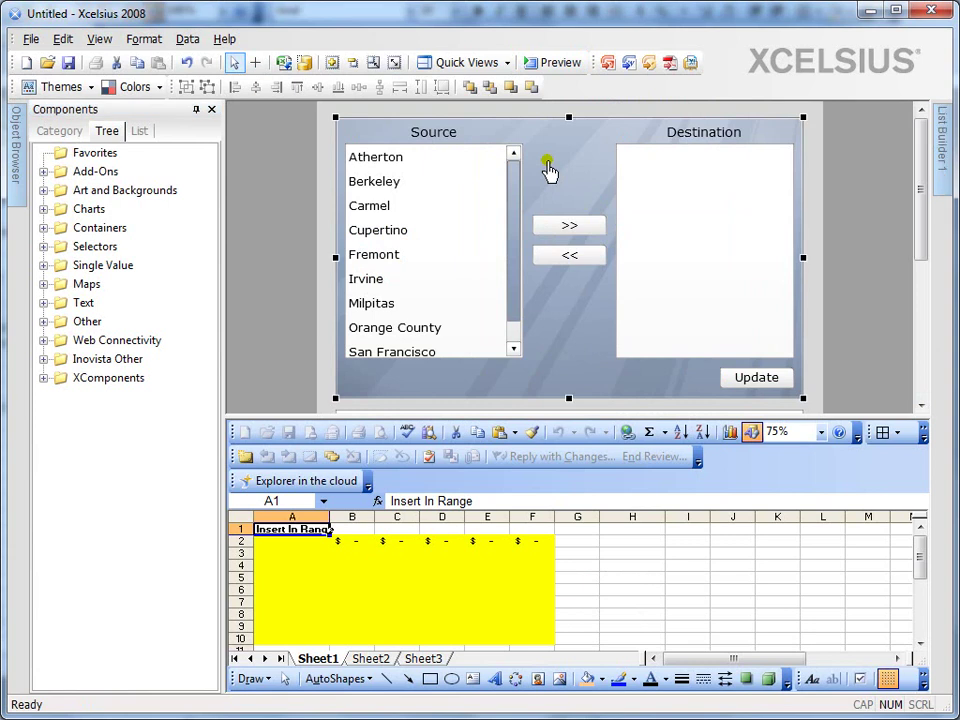
key("Delete")
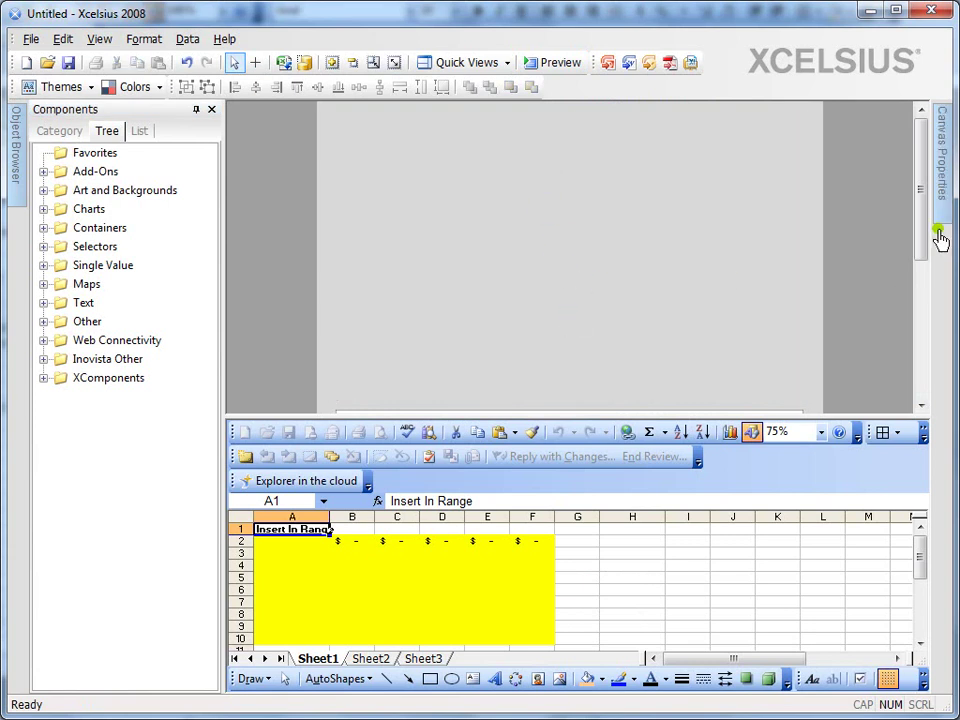
left_click_drag(922, 285, 921, 375)
left_click(709, 278)
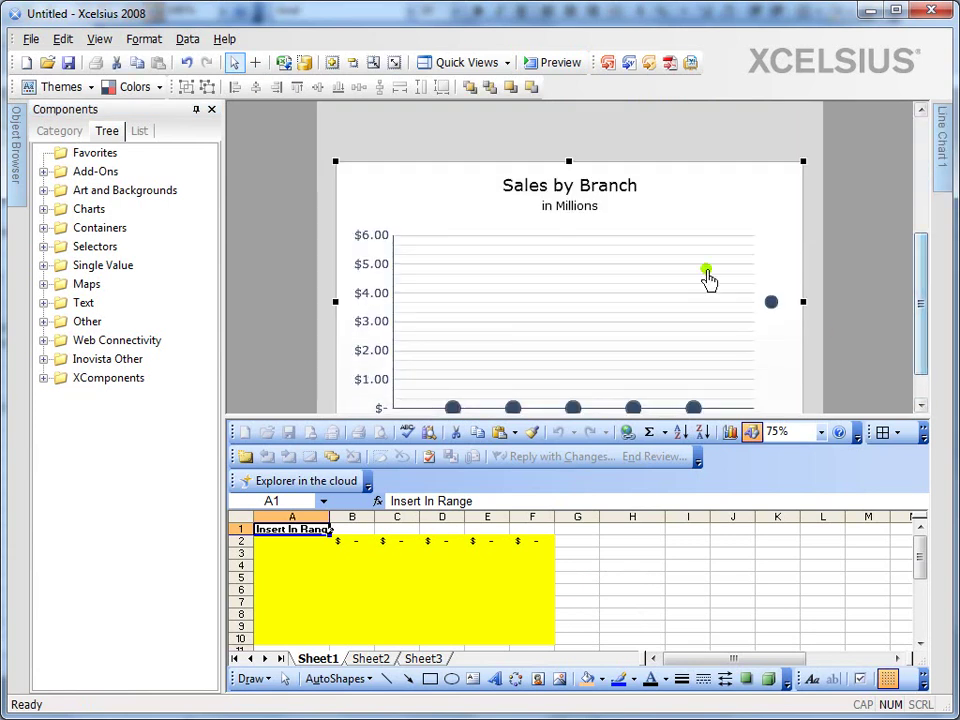
key("Delete")
Step: In spreadsheet-only view, review sales data A14:F22 and insert range A2:F10, then restore the full workspace
left_click(507, 62)
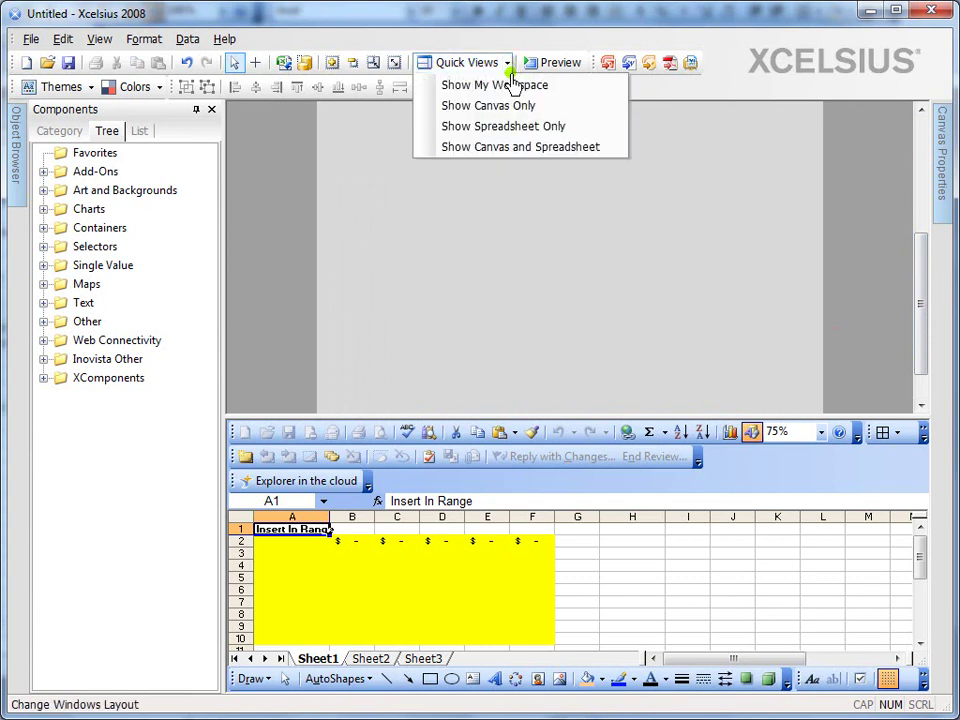
left_click(519, 129)
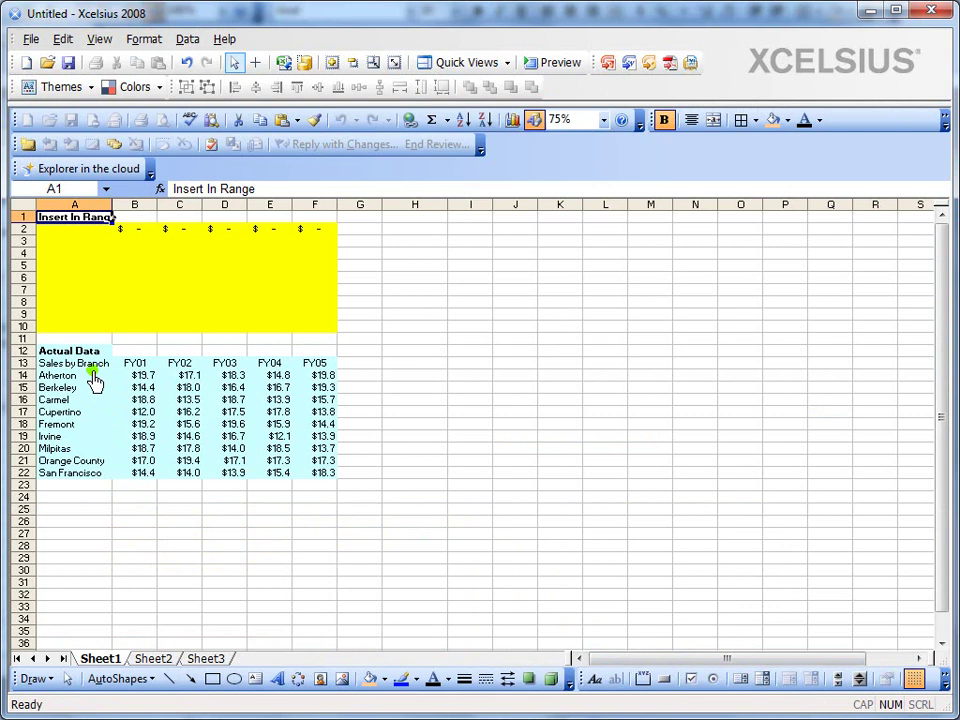
left_click_drag(143, 366, 317, 368)
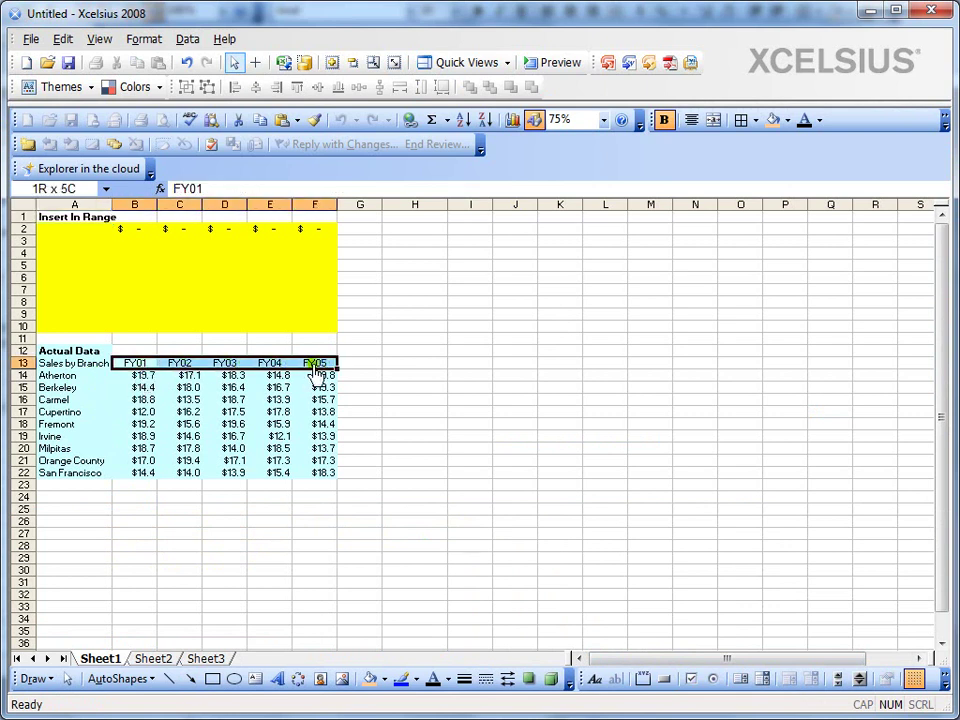
left_click_drag(96, 378, 330, 474)
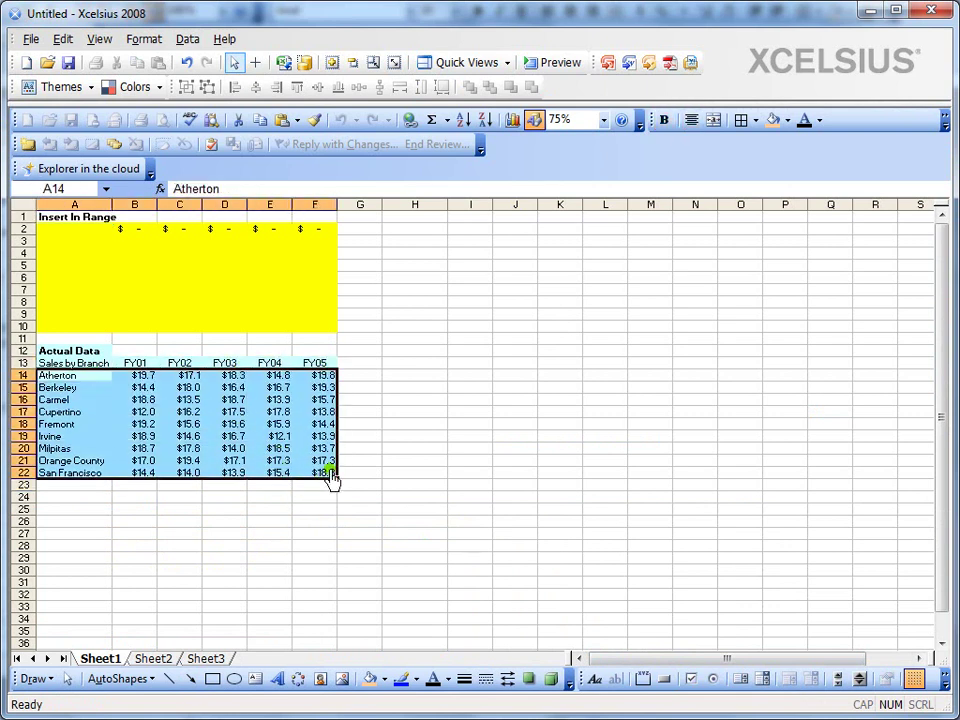
left_click(99, 268)
left_click_drag(81, 232, 312, 330)
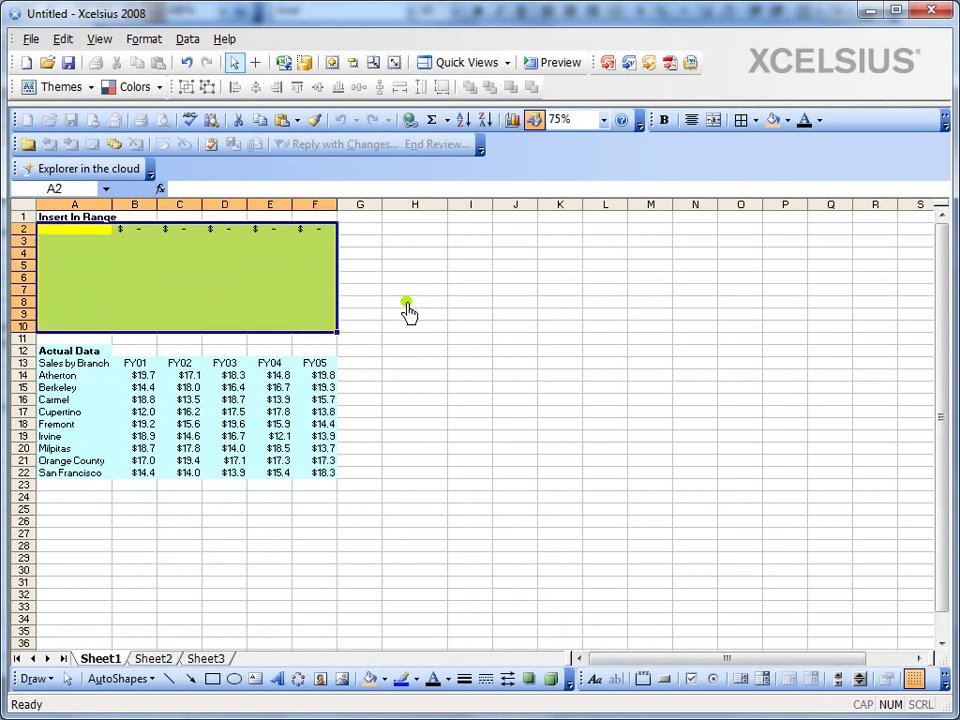
left_click(140, 278)
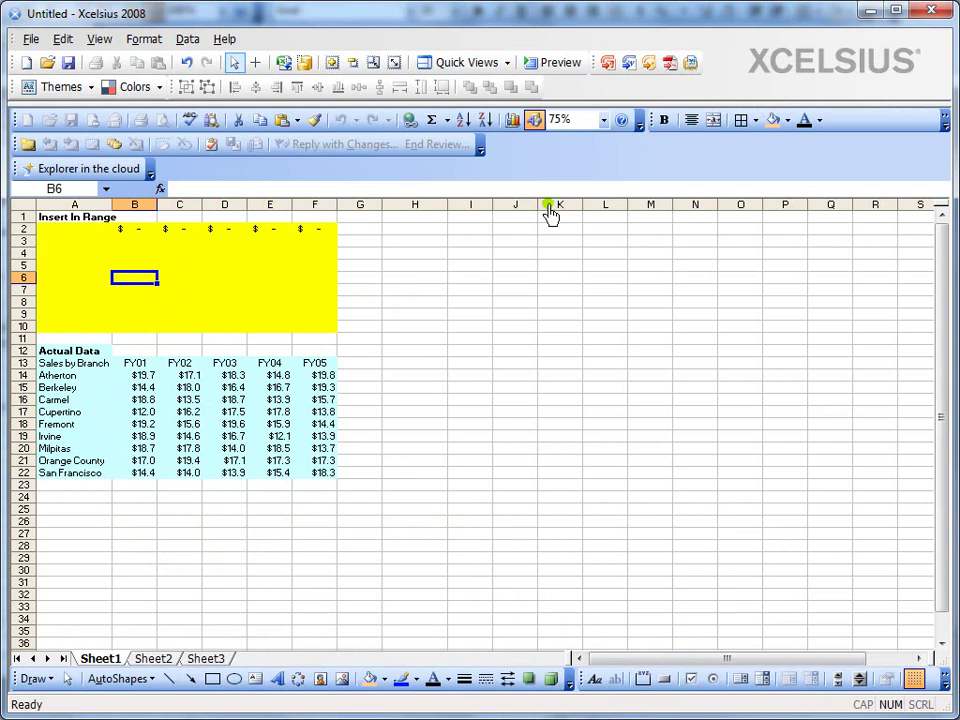
left_click(507, 62)
left_click(512, 84)
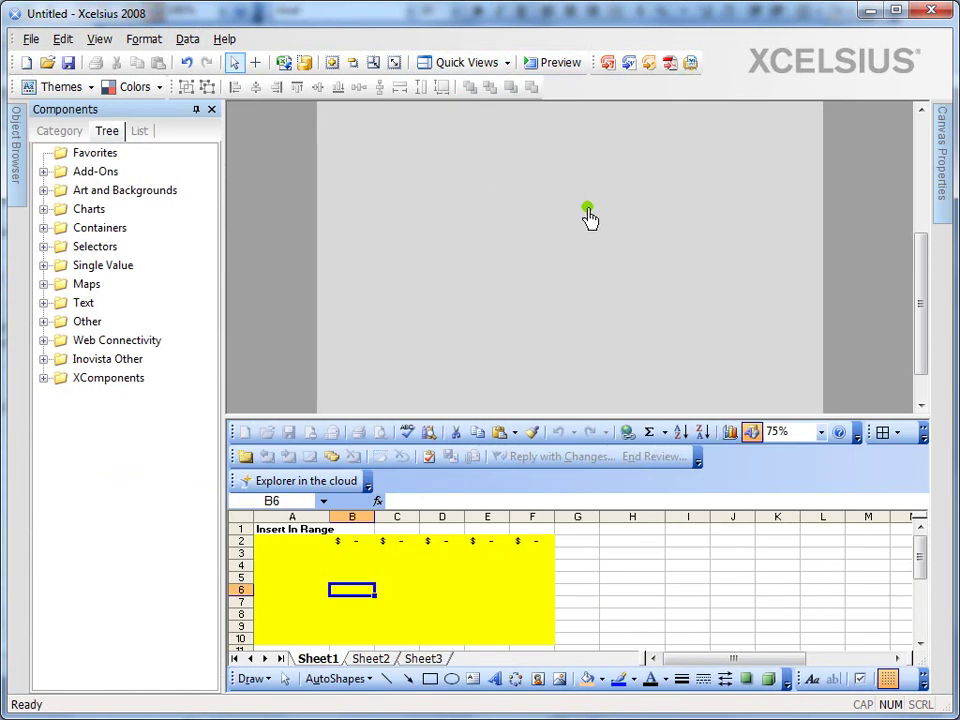
Step: Place a List Builder from the Selectors category on the canvas and open its properties
left_click(42, 247)
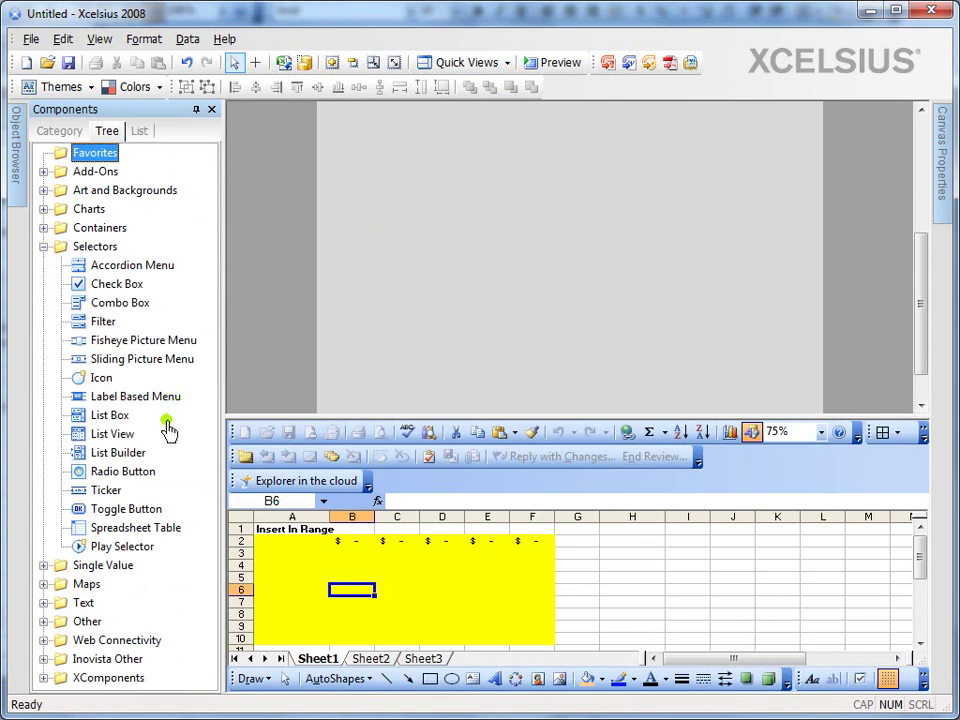
left_click(134, 455)
left_click(377, 172)
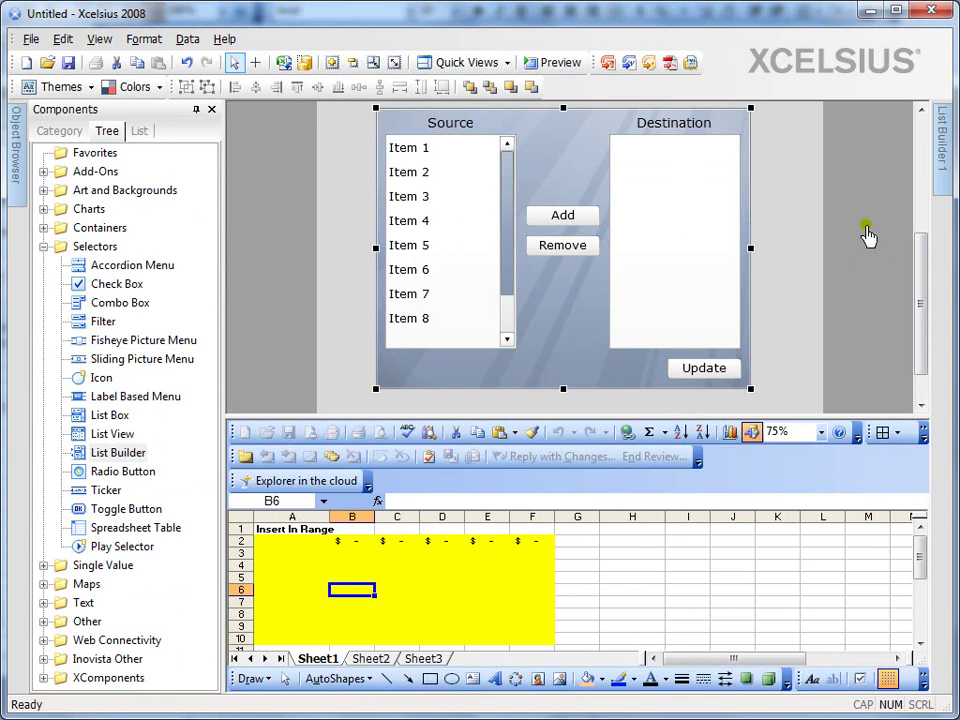
left_click(947, 172)
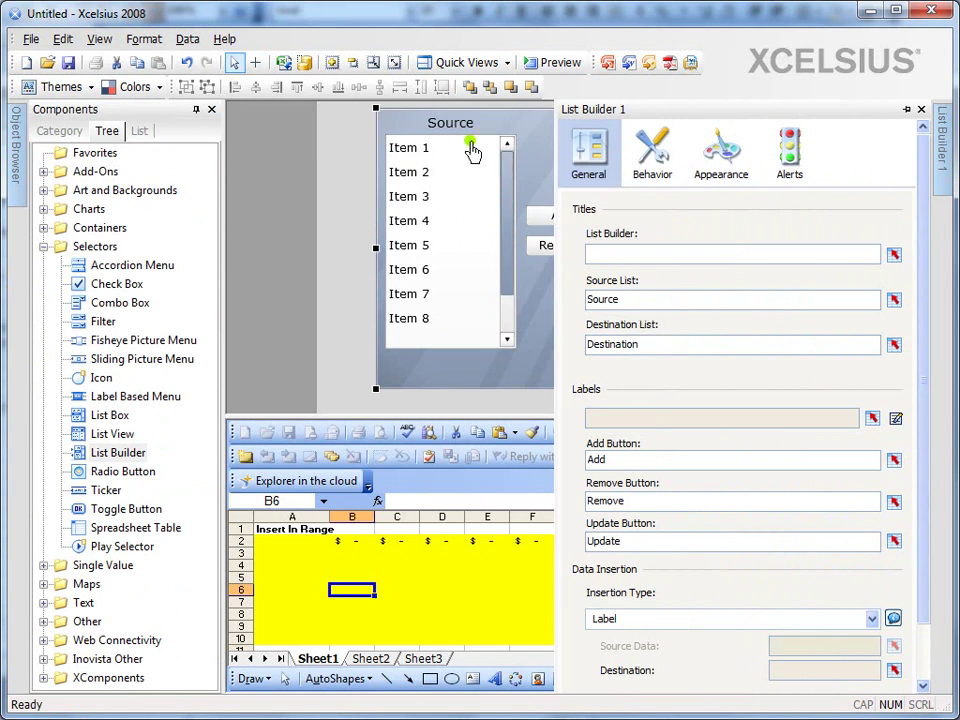
Step: Title the source list 'Select Branches' and the destination list 'Selected Branches'
left_click(942, 160)
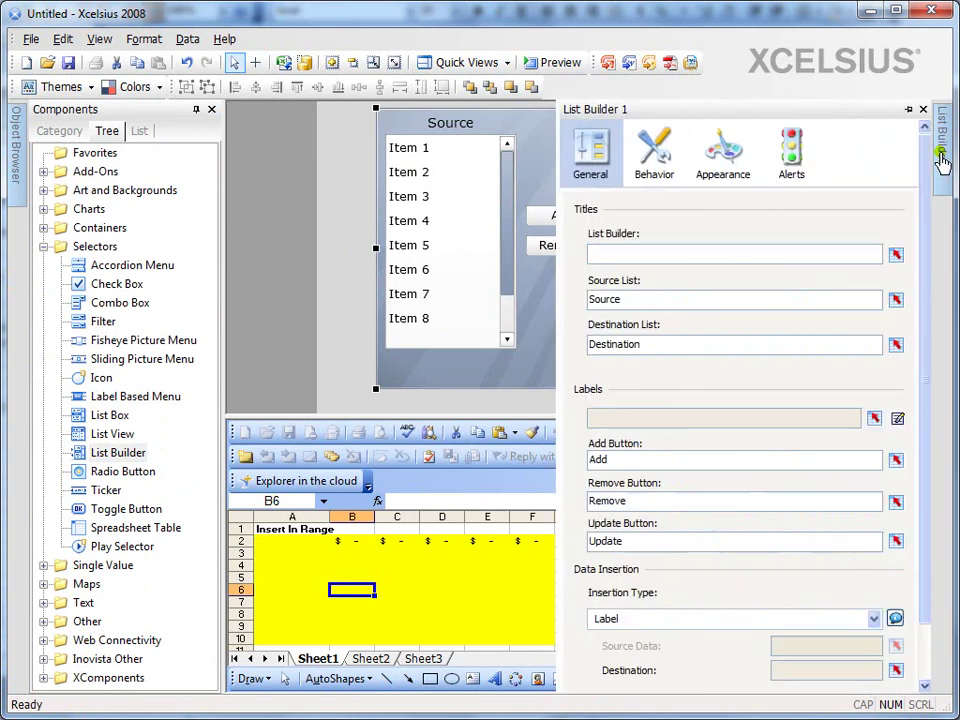
double_click(703, 307)
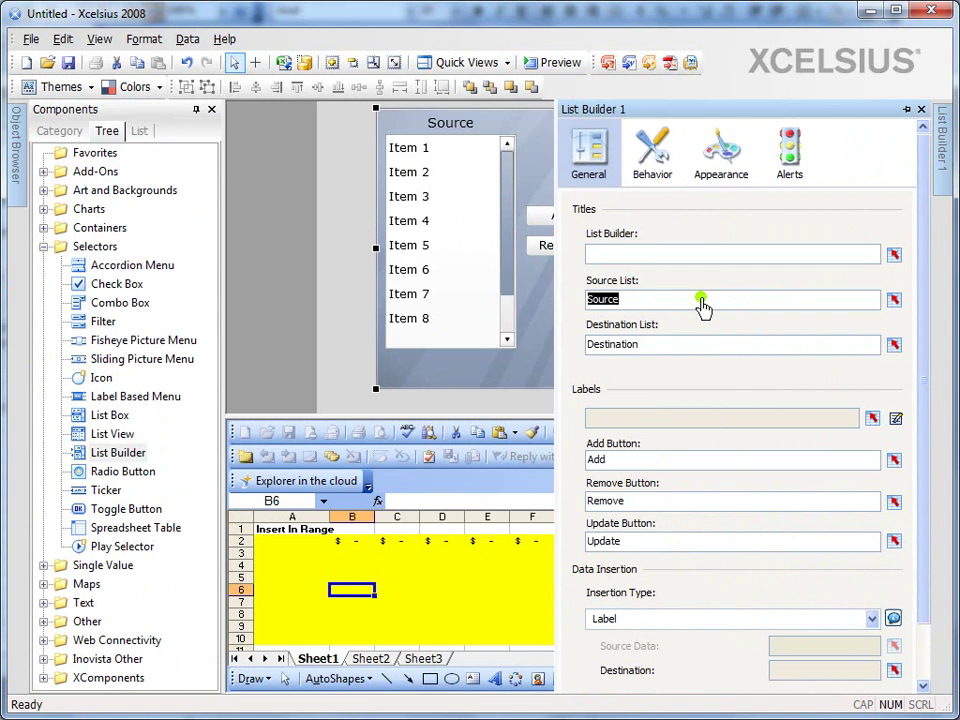
type("Select a")
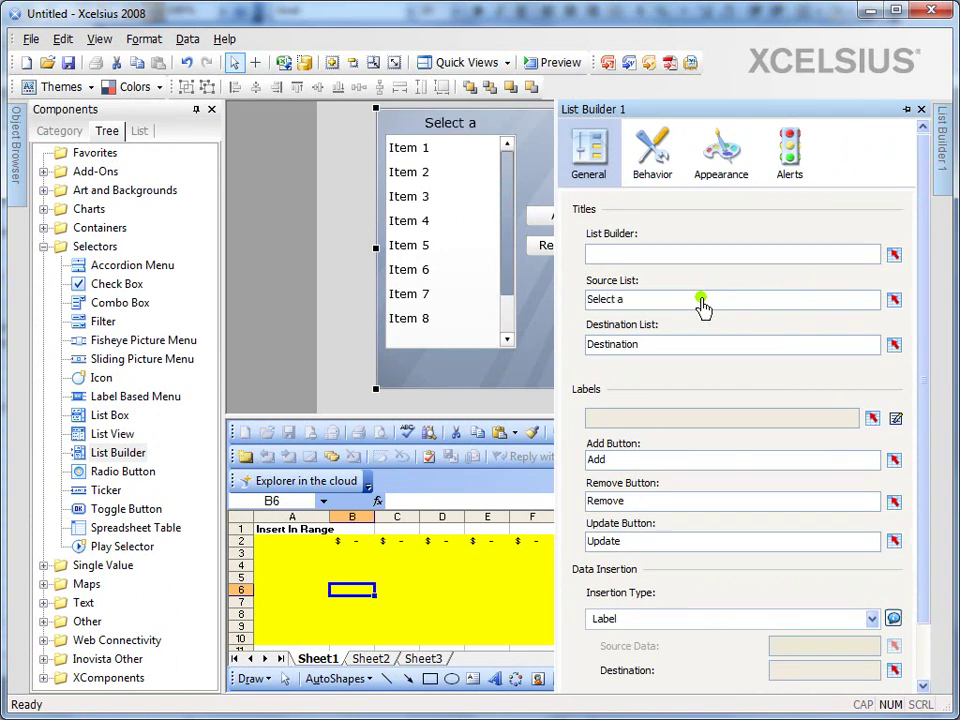
key("BackSpace")
type("Branches")
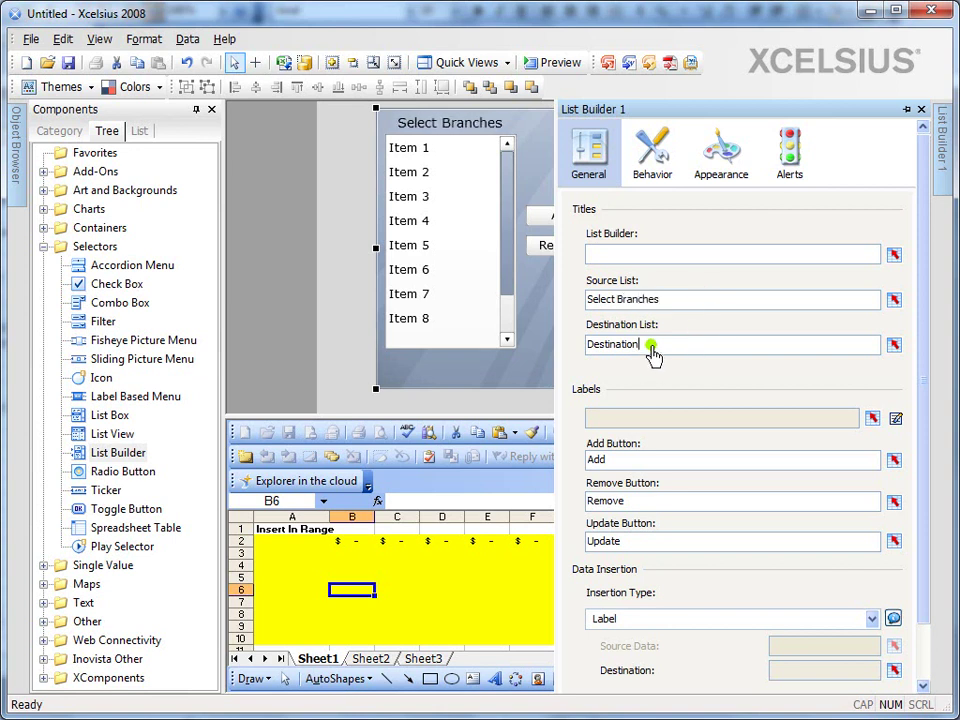
left_click_drag(653, 346, 570, 350)
type("Selected Branches")
Step: Link the List Builder labels to the branch names in Sheet1!$A$14:$A$22
left_click(872, 420)
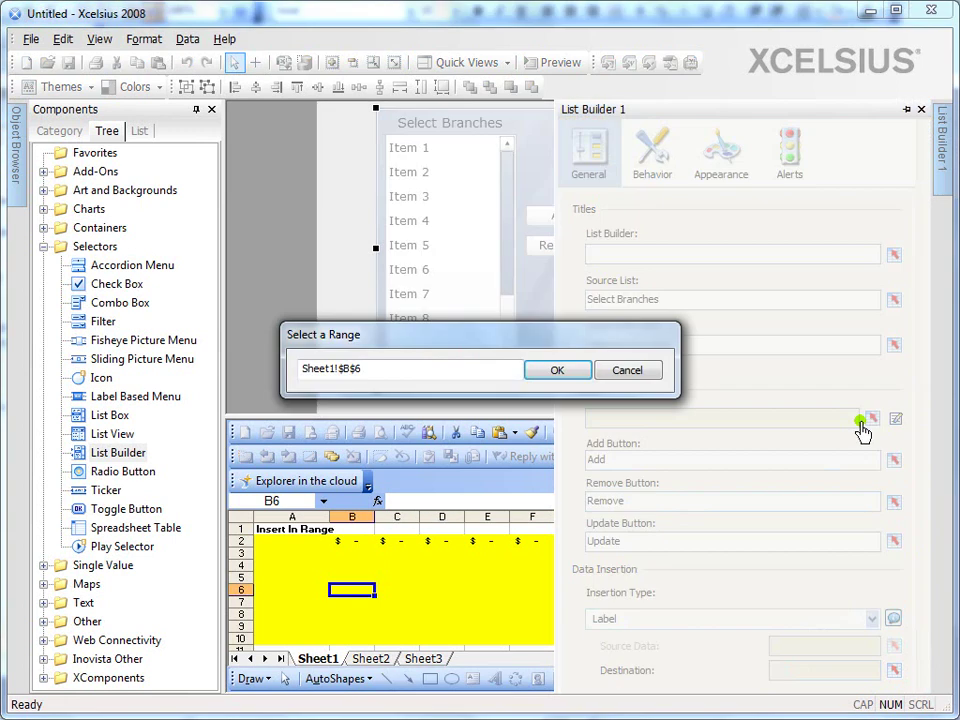
left_click(315, 583)
scroll(315, 583, "down", 3)
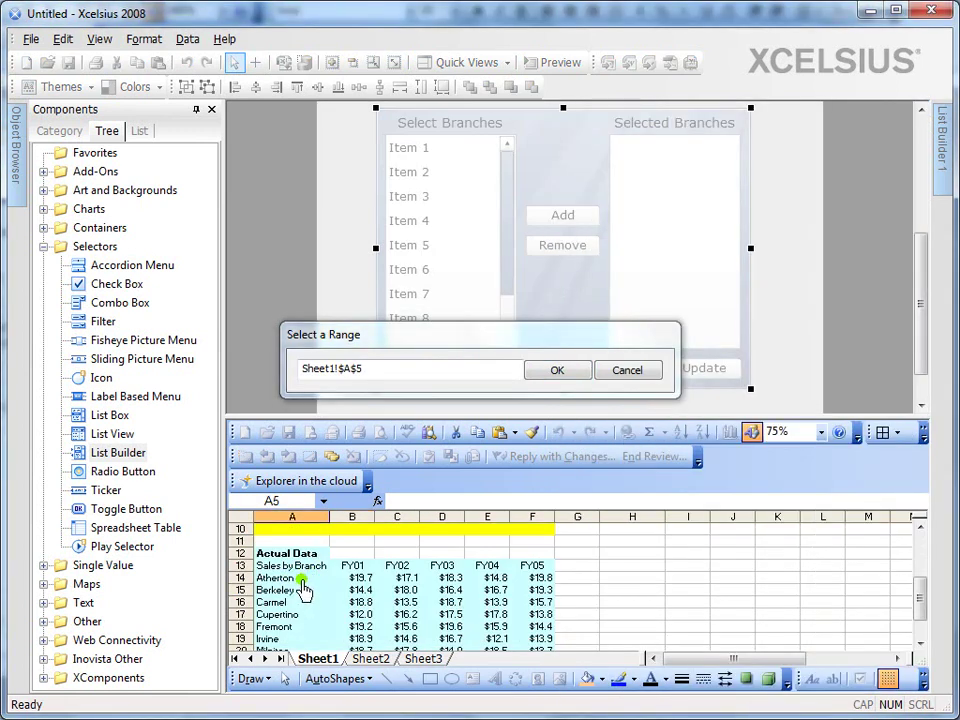
left_click_drag(290, 583, 313, 606)
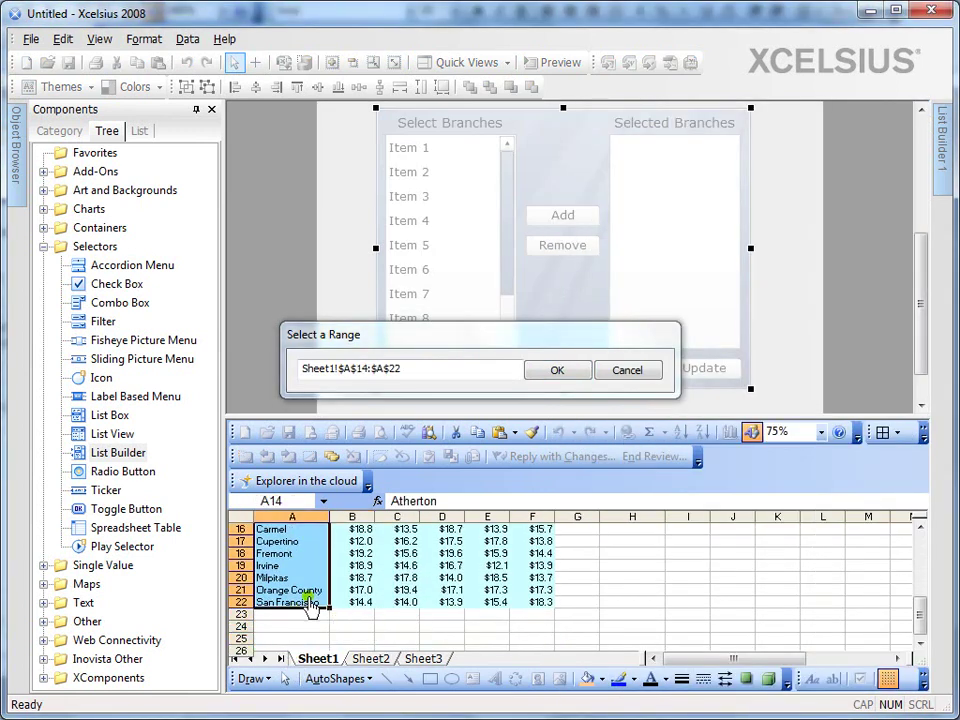
left_click(557, 370)
left_click(943, 190)
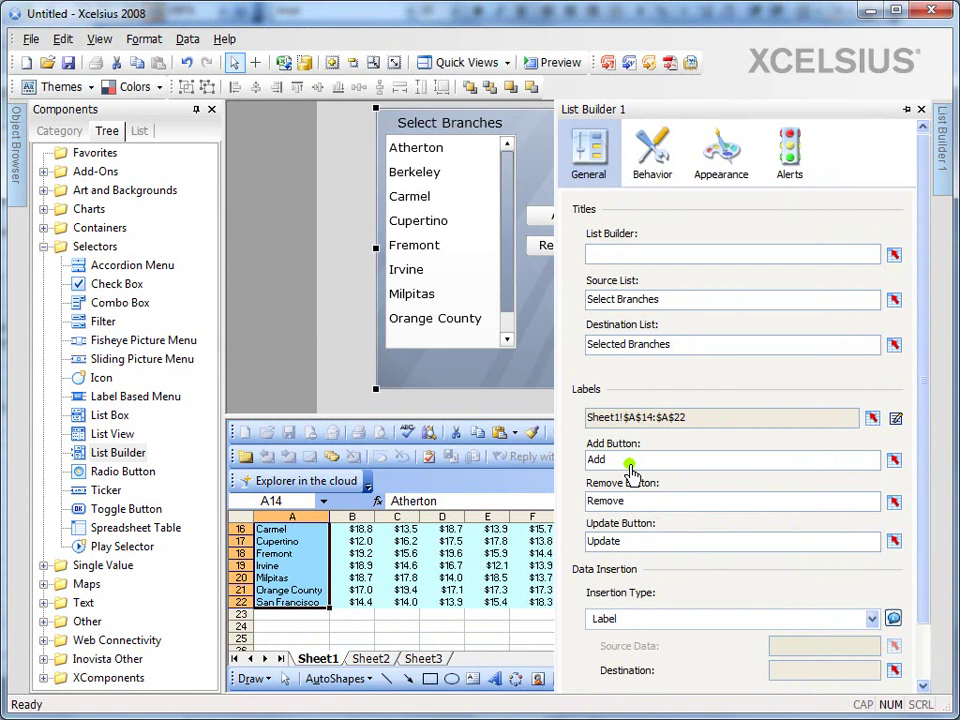
Step: Set the List Builder's Insertion Type to Row
left_click(654, 500)
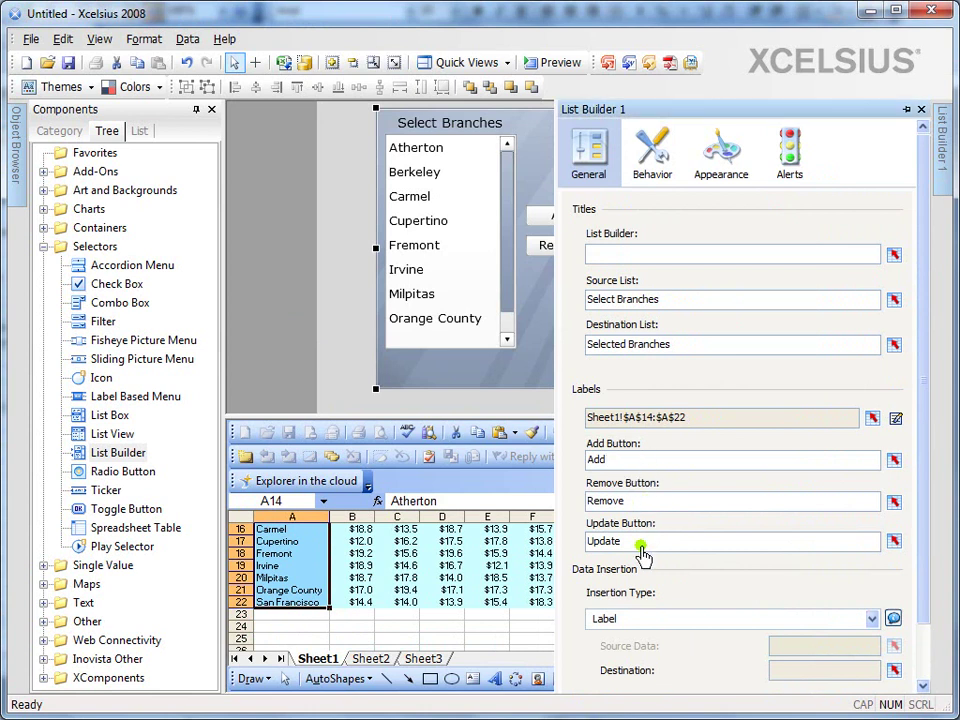
double_click(615, 457)
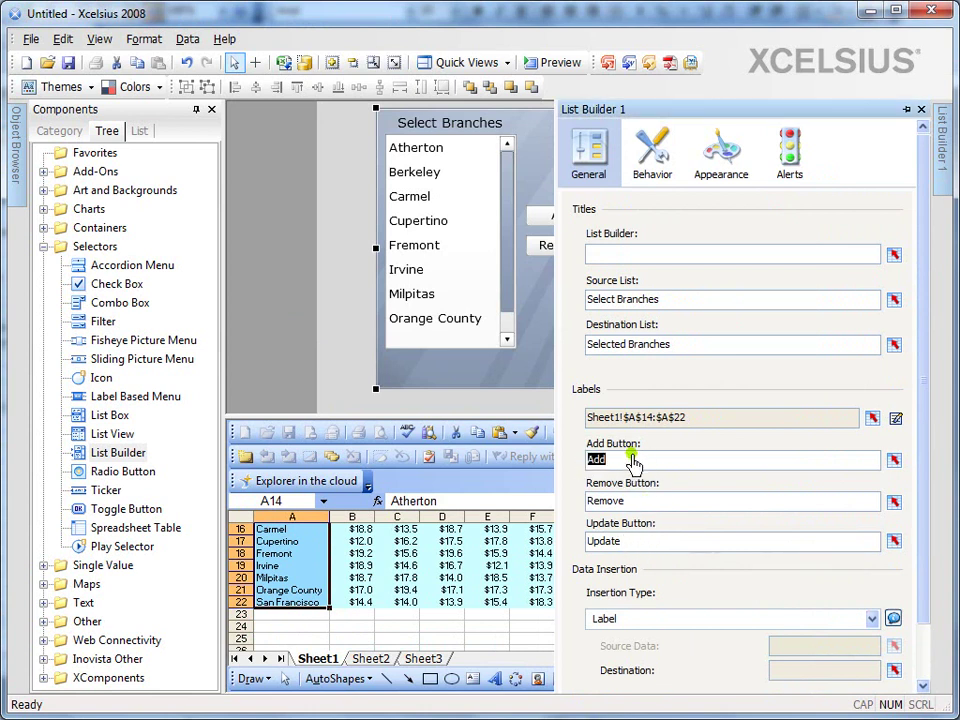
scroll(917, 611, "down", 2)
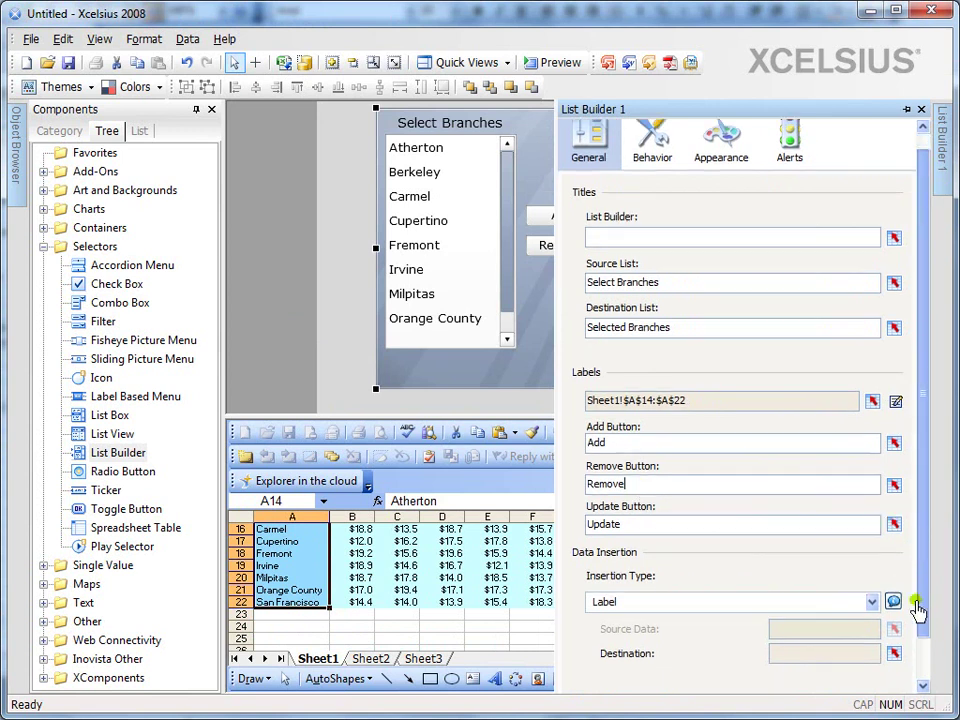
left_click(698, 556)
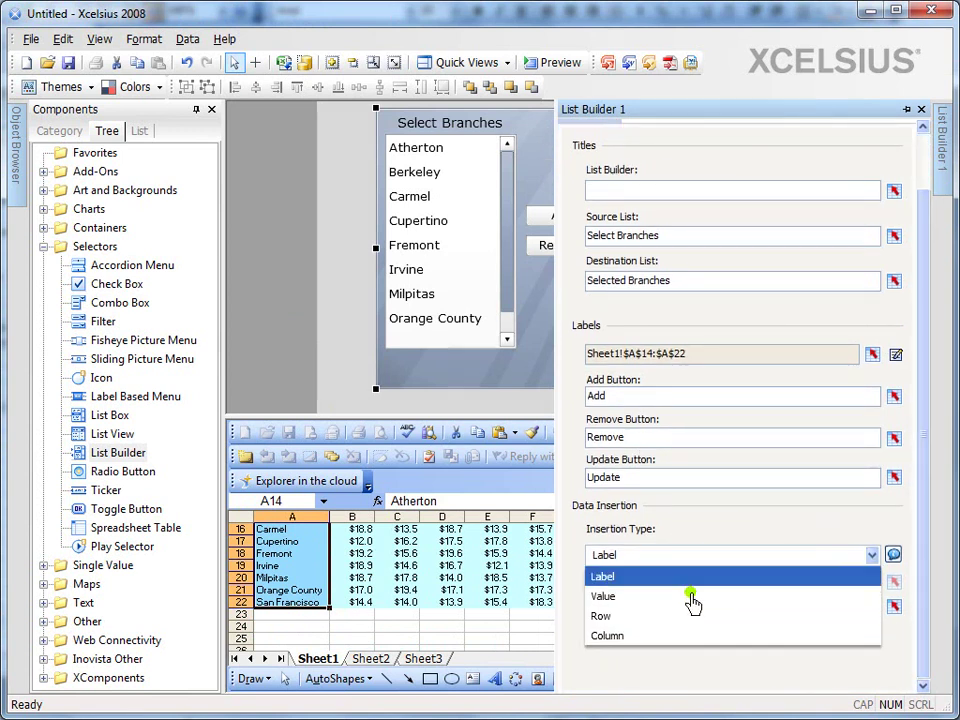
left_click(690, 615)
Step: Link Source Data to Sheet1!$A$14:$F$22 and Destination to Sheet1!$A$2:$F$10
left_click(895, 585)
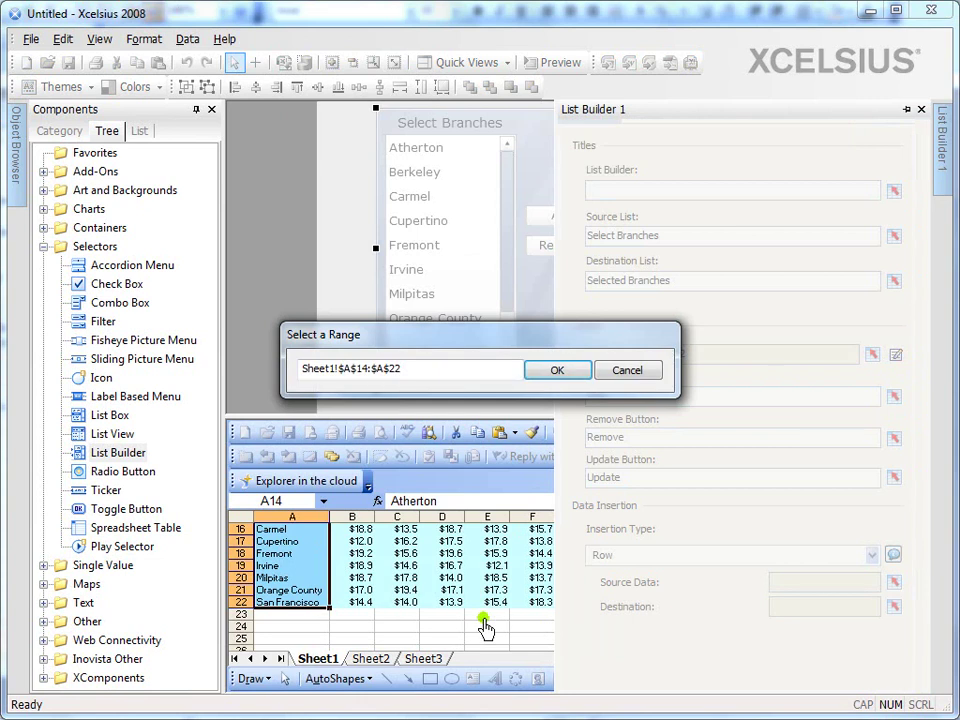
left_click_drag(530, 626, 271, 573)
left_click(578, 362)
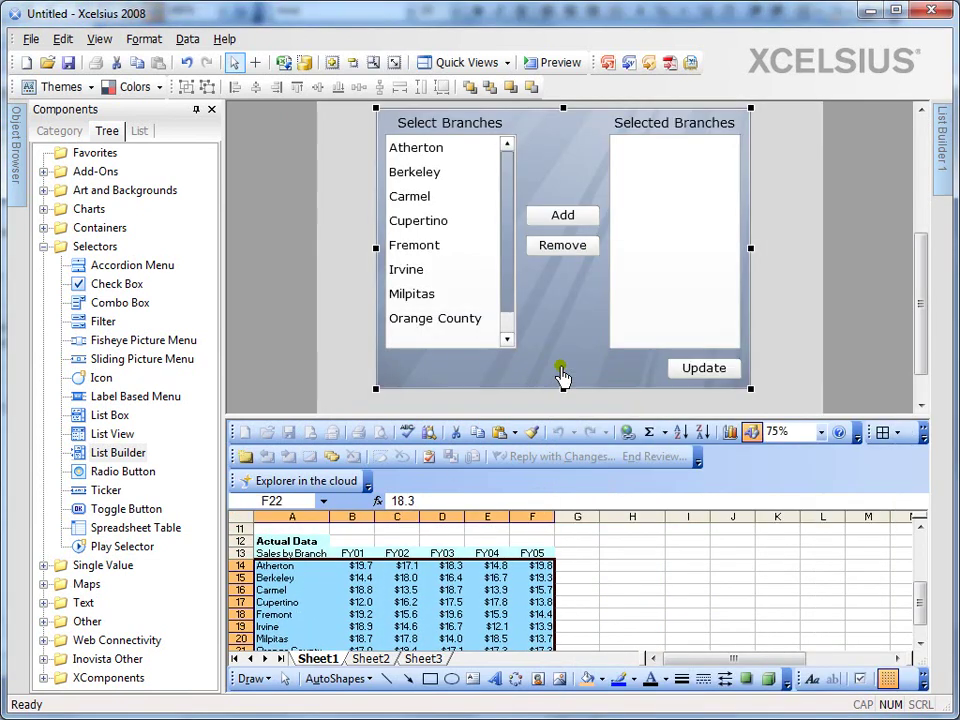
mouse_move(934, 189)
left_click(893, 607)
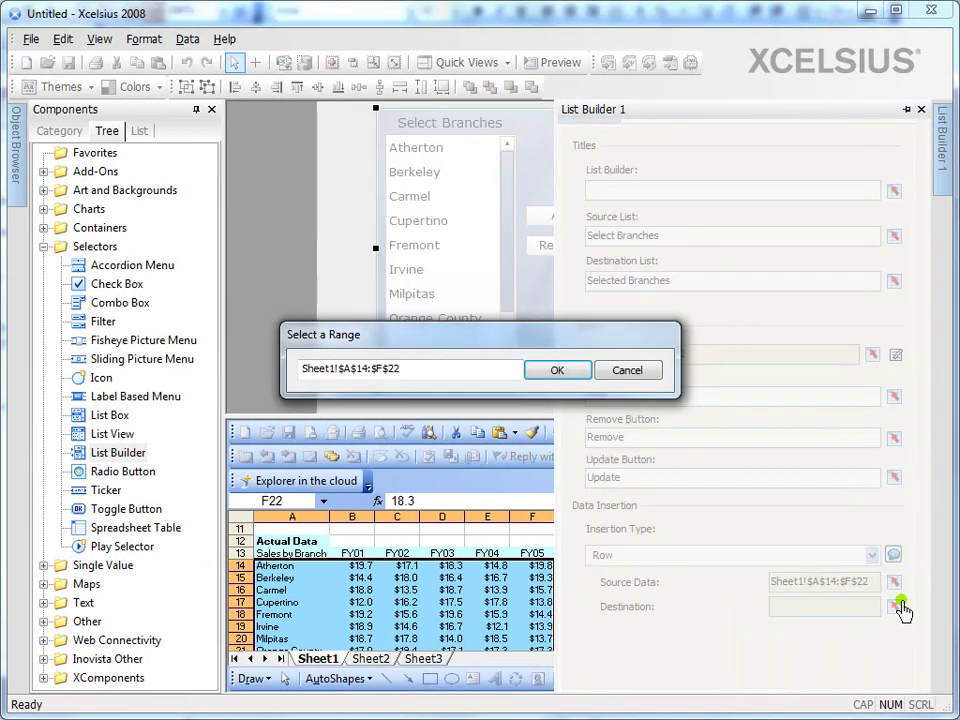
scroll(391, 613, "up", 4)
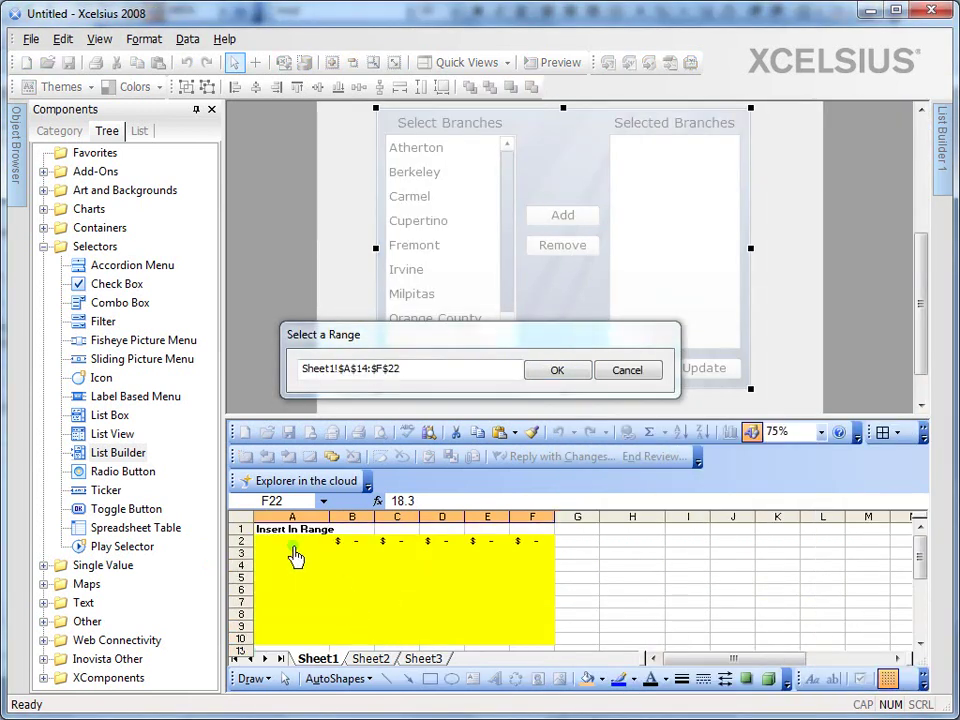
left_click_drag(293, 543, 545, 640)
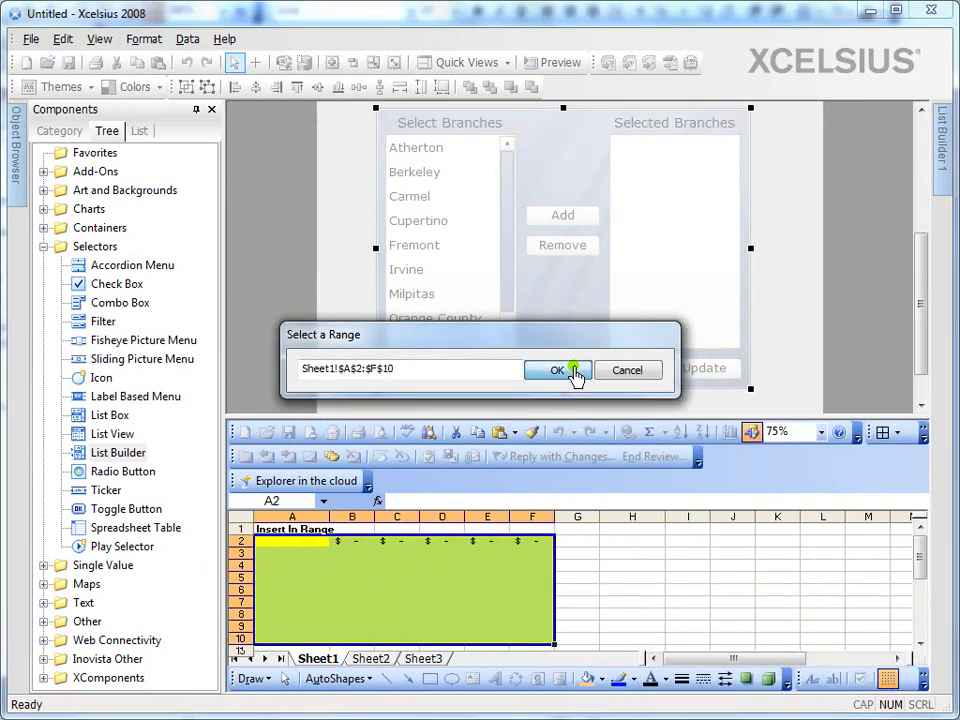
left_click(560, 371)
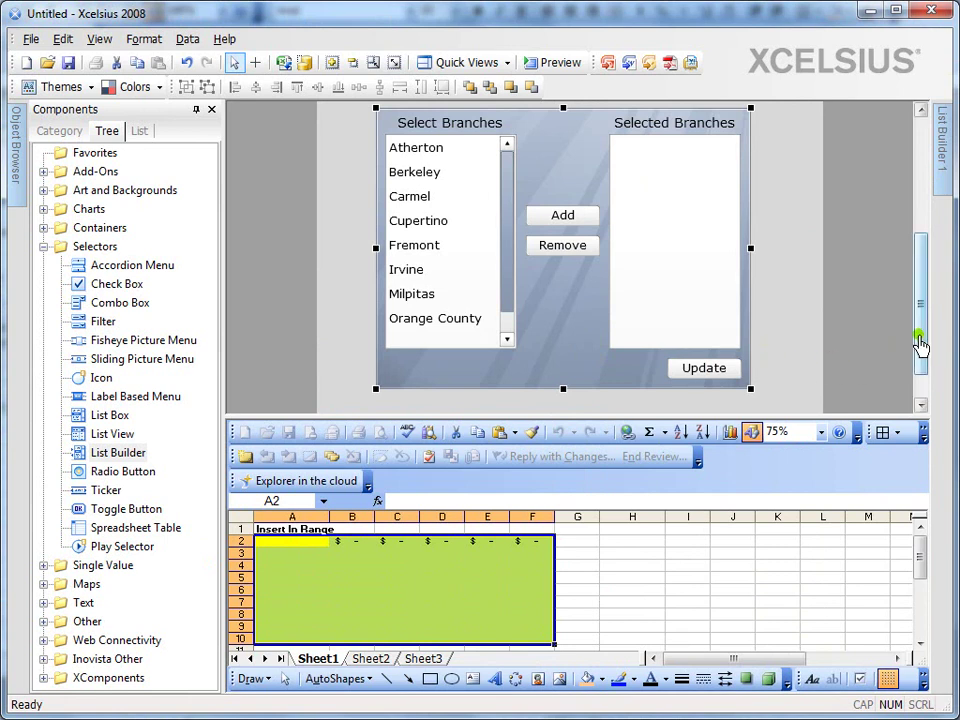
mouse_move(922, 362)
left_mouse_down()
mouse_move(926, 375)
mouse_move(926, 343)
left_mouse_up()
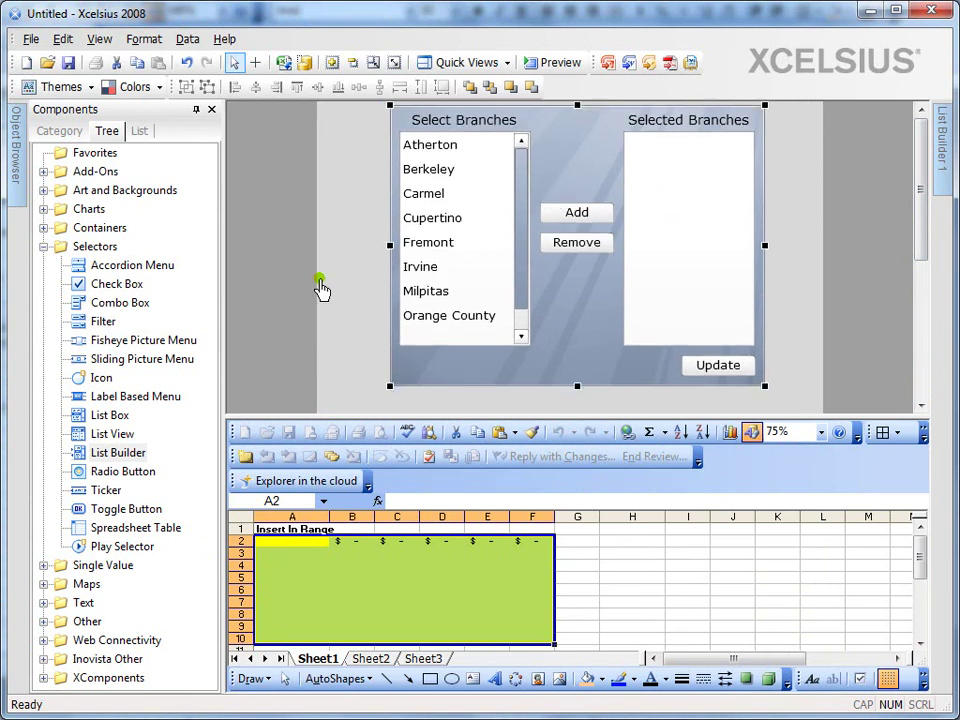
Step: Add a Line Chart from the Charts category below the List Builder, then reposition and widen it
left_click(43, 246)
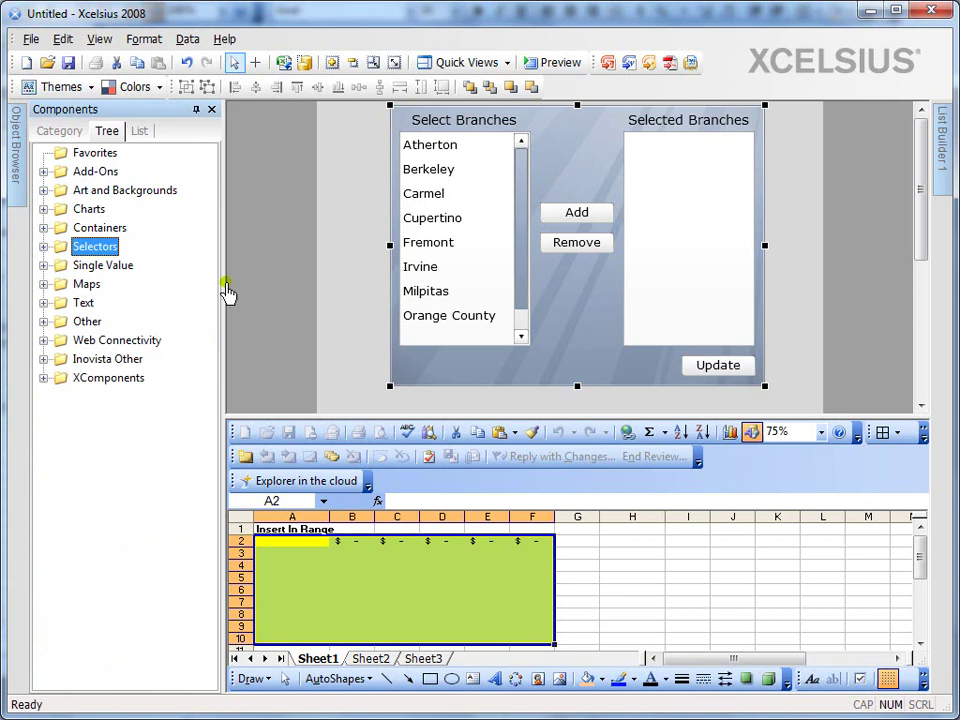
left_click(43, 209)
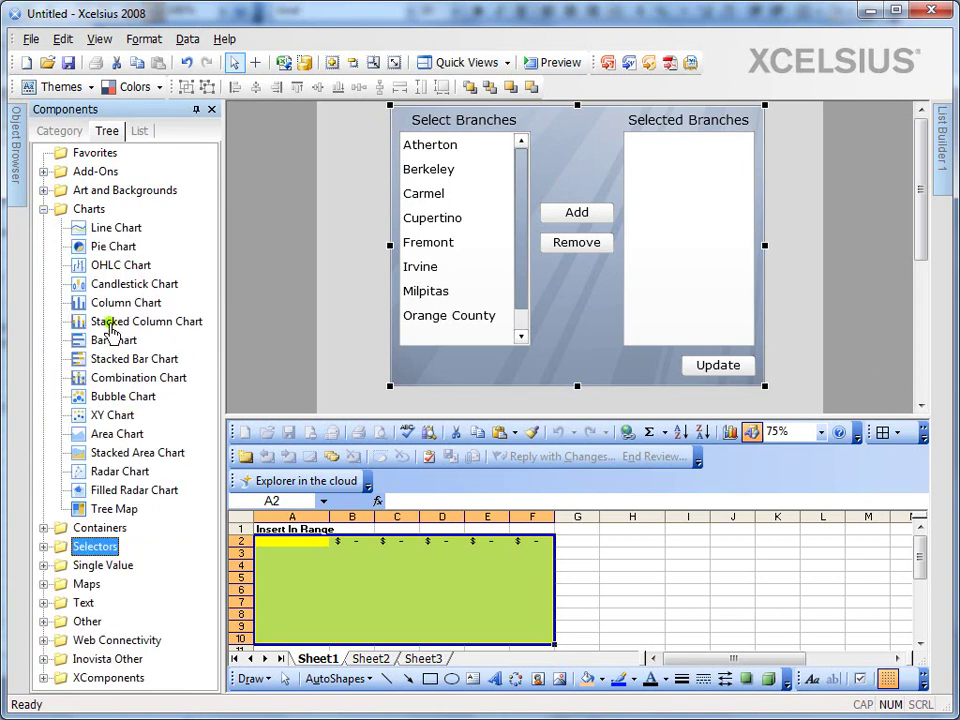
left_click_drag(112, 236, 364, 294)
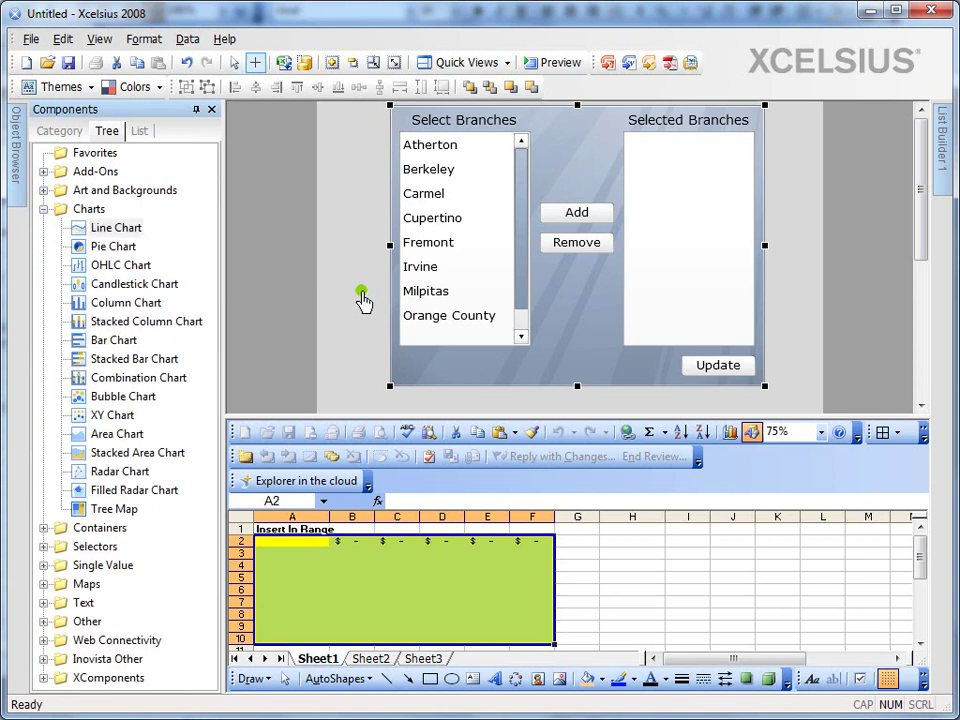
left_click_drag(915, 234, 924, 360)
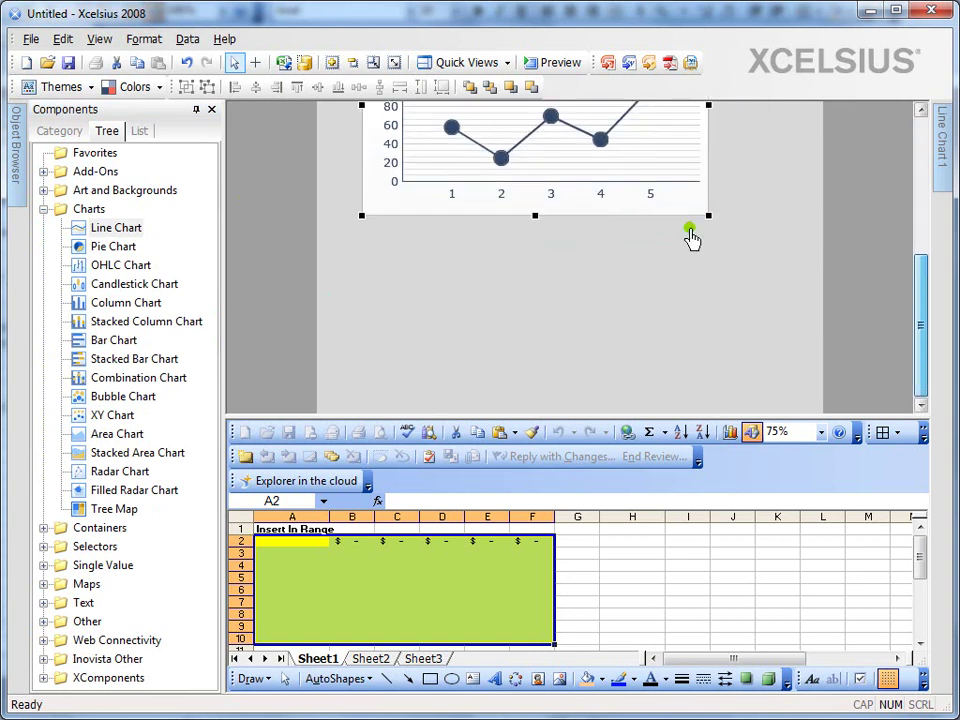
left_click_drag(688, 226, 617, 320)
mouse_move(922, 300)
left_mouse_down()
mouse_move(927, 318)
mouse_move(920, 285)
left_mouse_up()
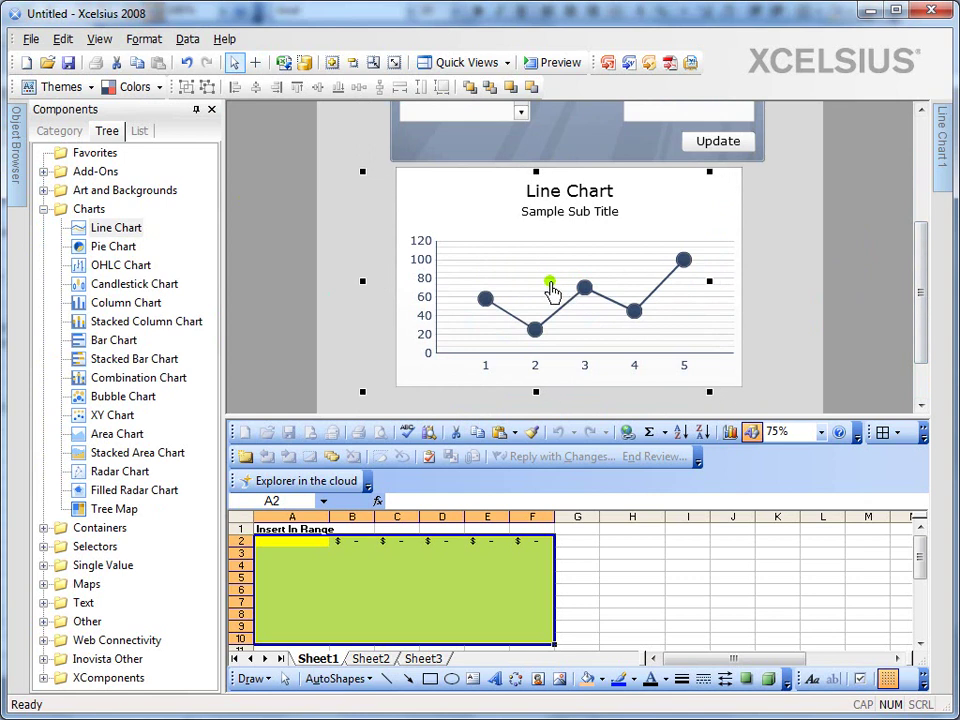
left_click_drag(551, 294, 518, 299)
left_click_drag(710, 293, 665, 293)
Step: Delete the line chart's title and Sample Sub Title text
mouse_move(940, 140)
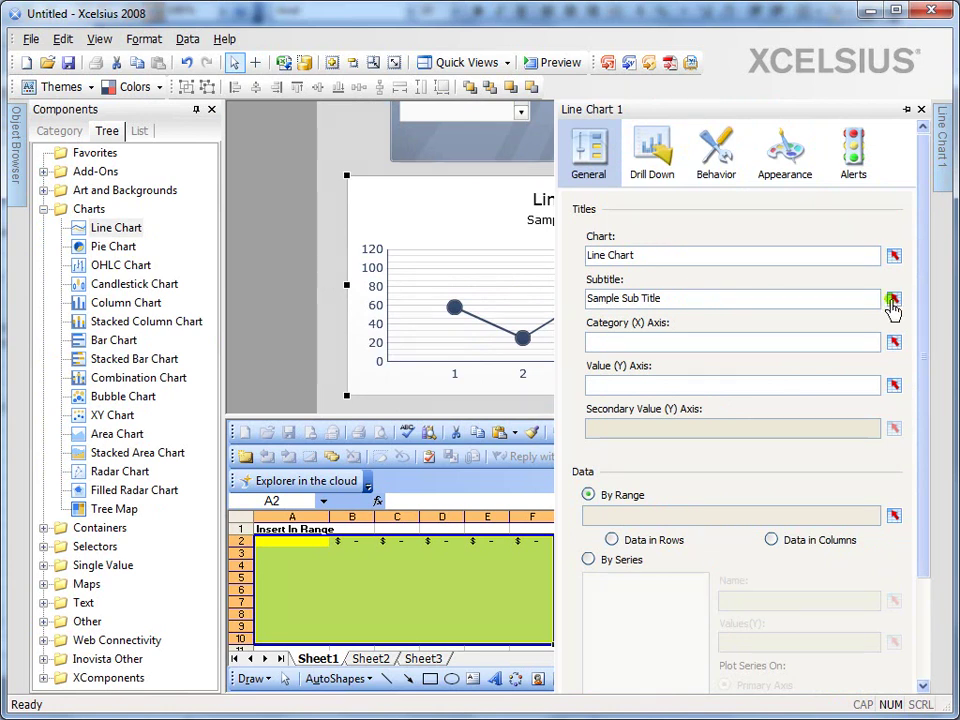
left_click_drag(575, 258, 544, 266)
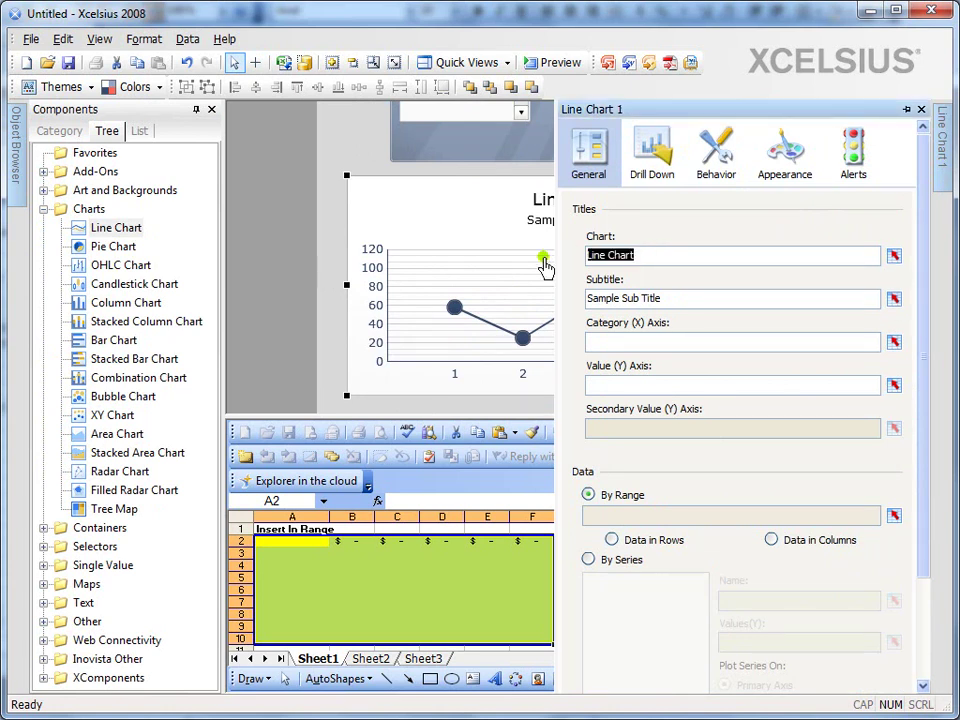
key("Delete")
left_click_drag(707, 298, 564, 306)
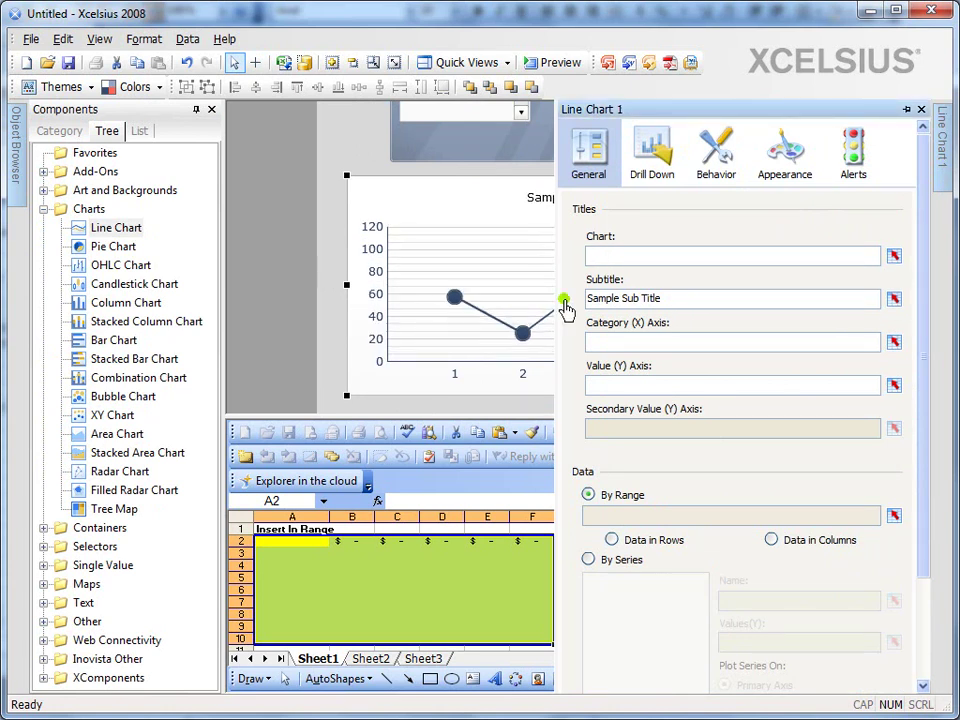
key("Delete")
Step: Switch the chart data to By Series, add a series and set its name to A2
left_click(613, 561)
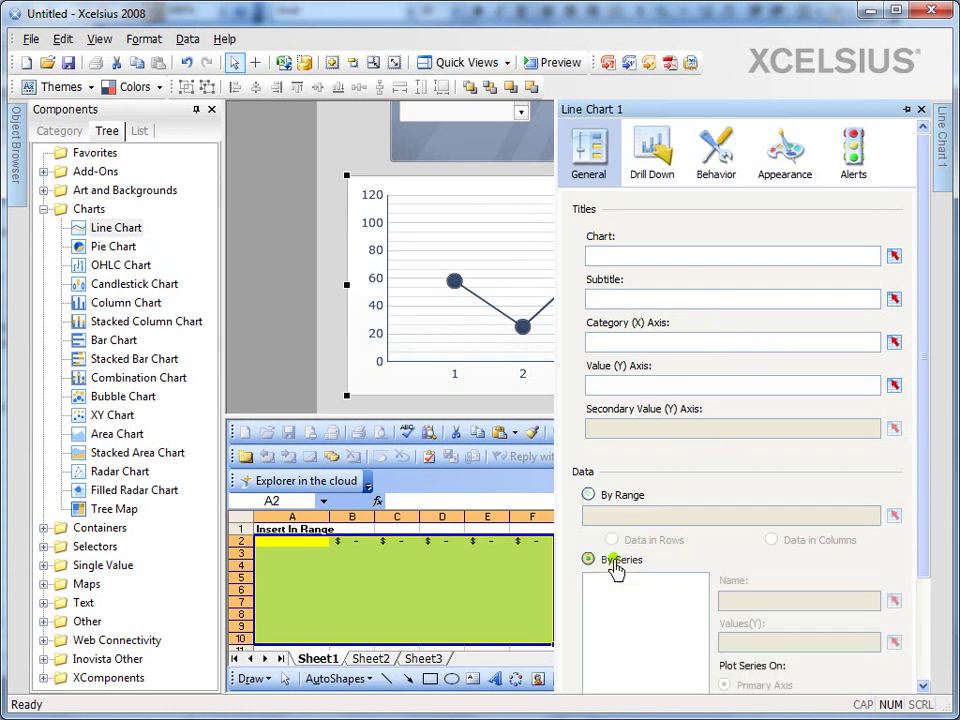
left_click_drag(926, 536, 925, 630)
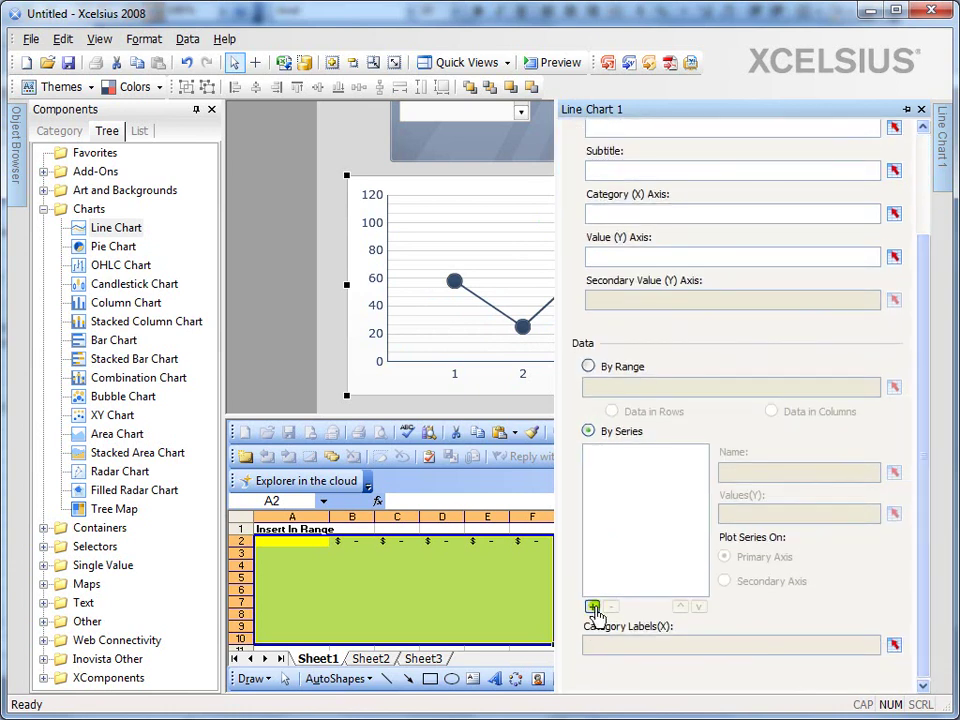
left_click(594, 606)
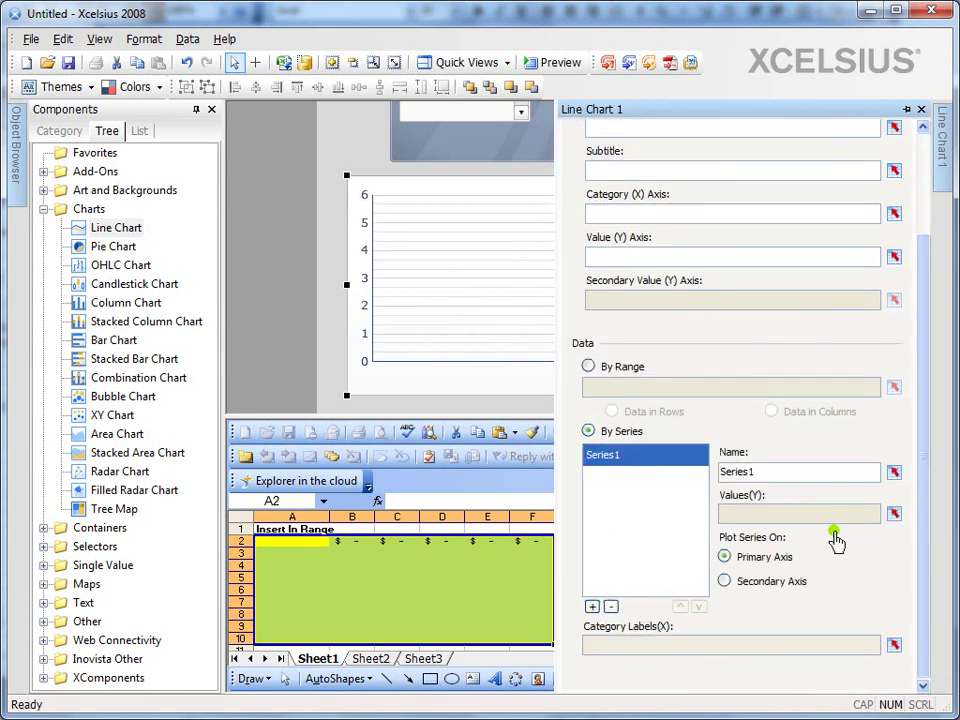
left_click(893, 473)
left_click(300, 556)
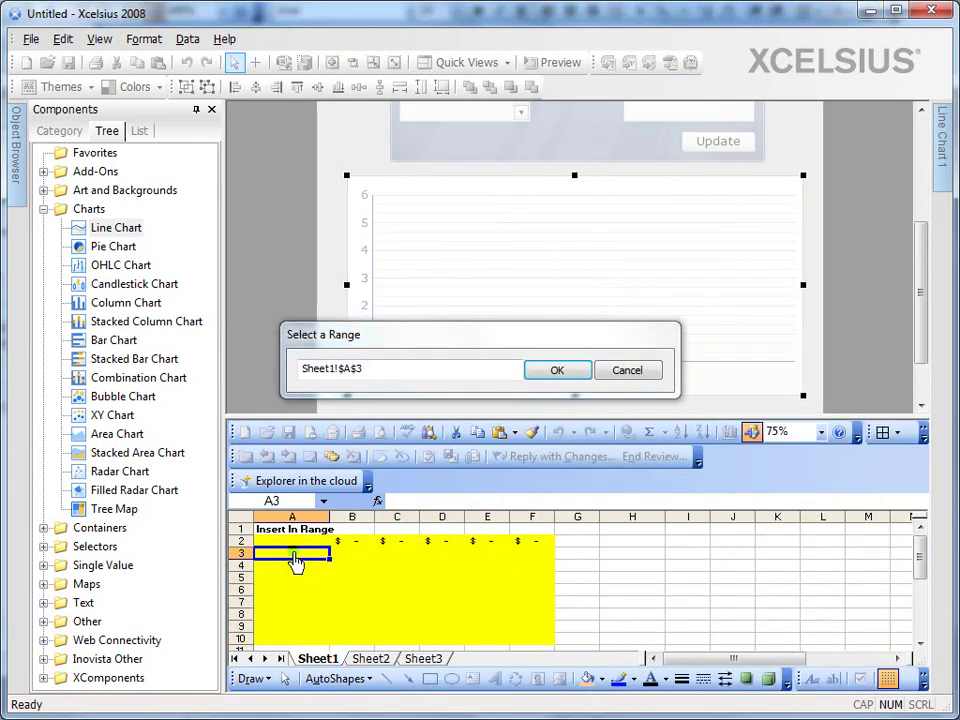
left_click(304, 545)
left_click(556, 372)
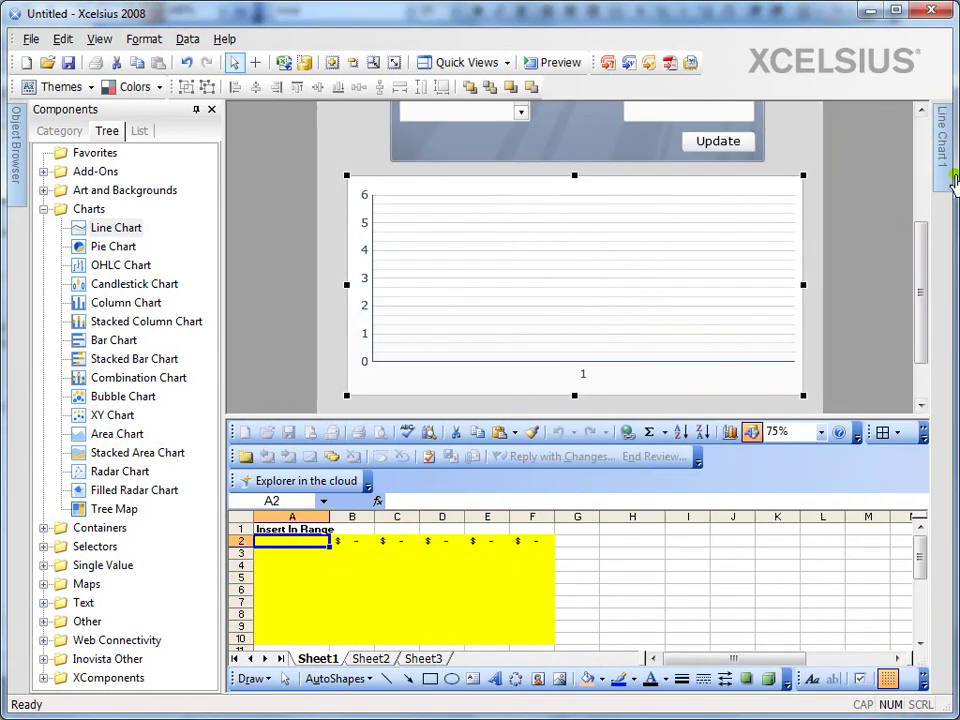
Step: Set the series values to B2:F2 and the category labels to B13:F13
mouse_move(945, 176)
left_click(893, 514)
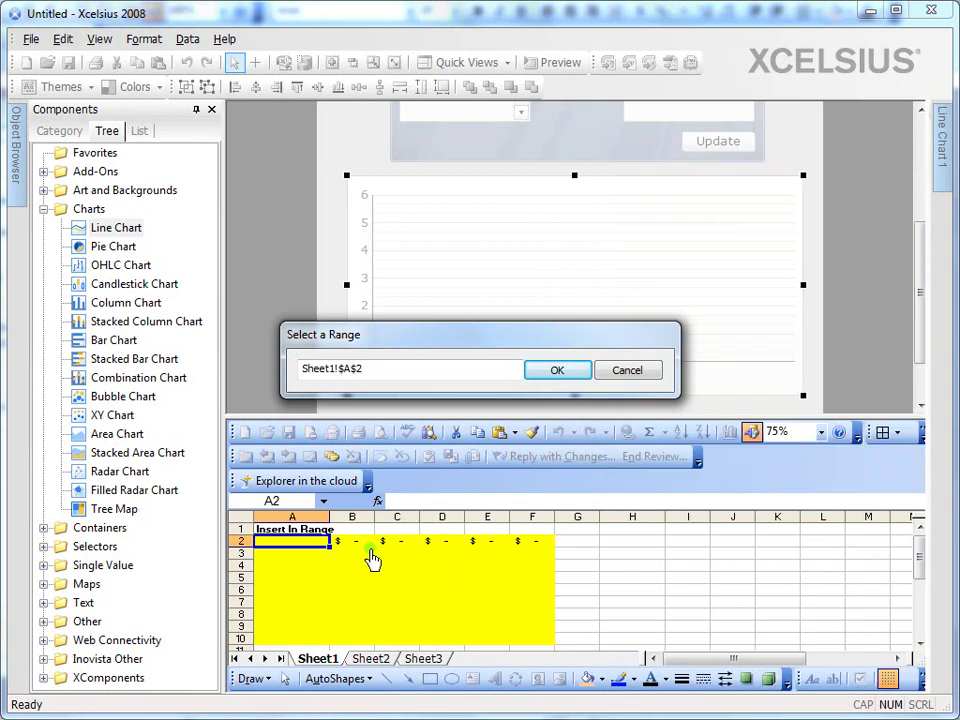
left_click_drag(355, 543, 540, 545)
left_click(557, 370)
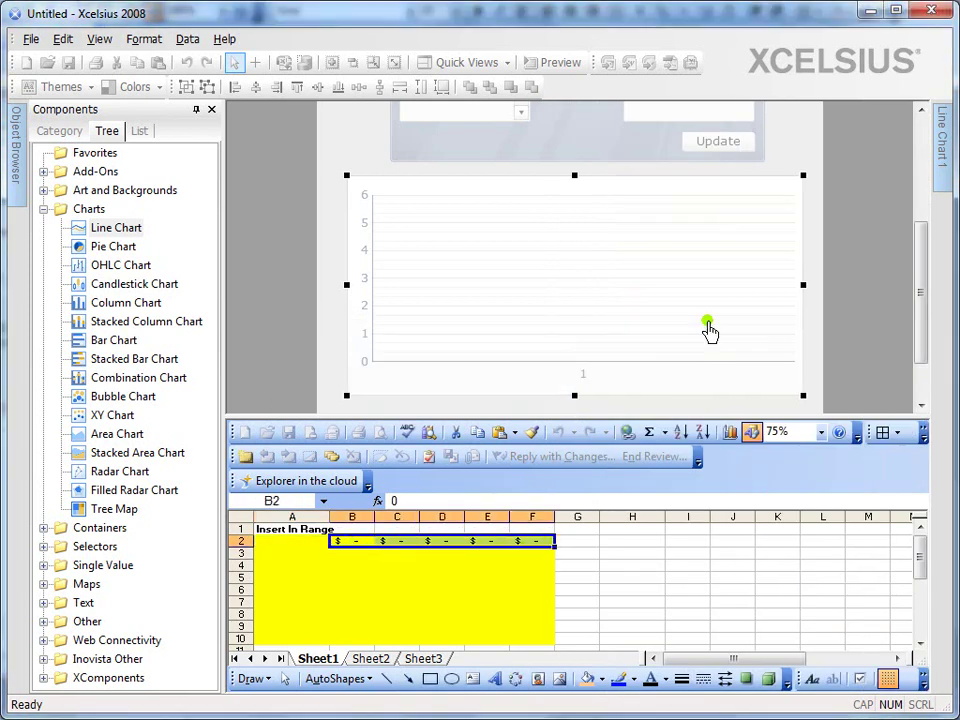
mouse_move(942, 150)
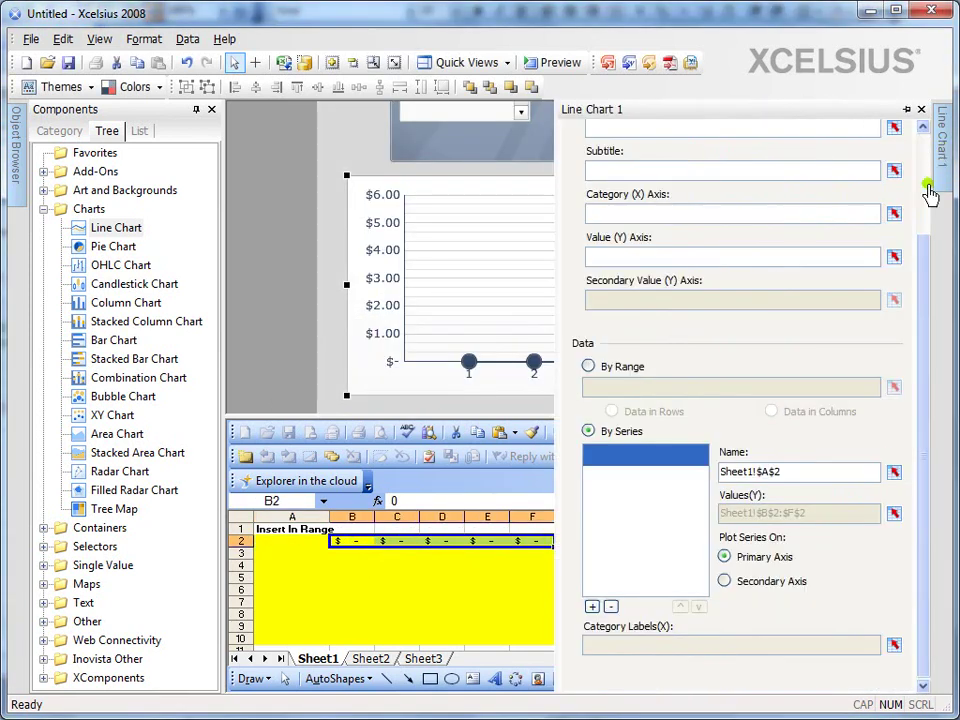
left_click(893, 645)
left_click(350, 605)
scroll(352, 612, "down", 2)
left_click(354, 604)
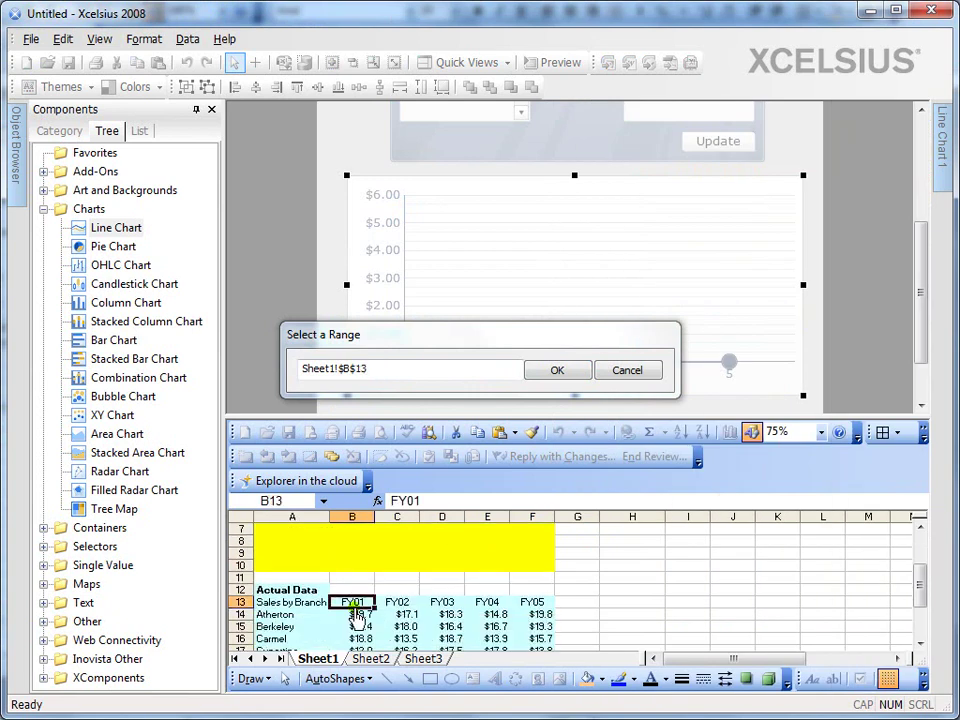
left_click_drag(358, 605, 532, 605)
left_click(557, 370)
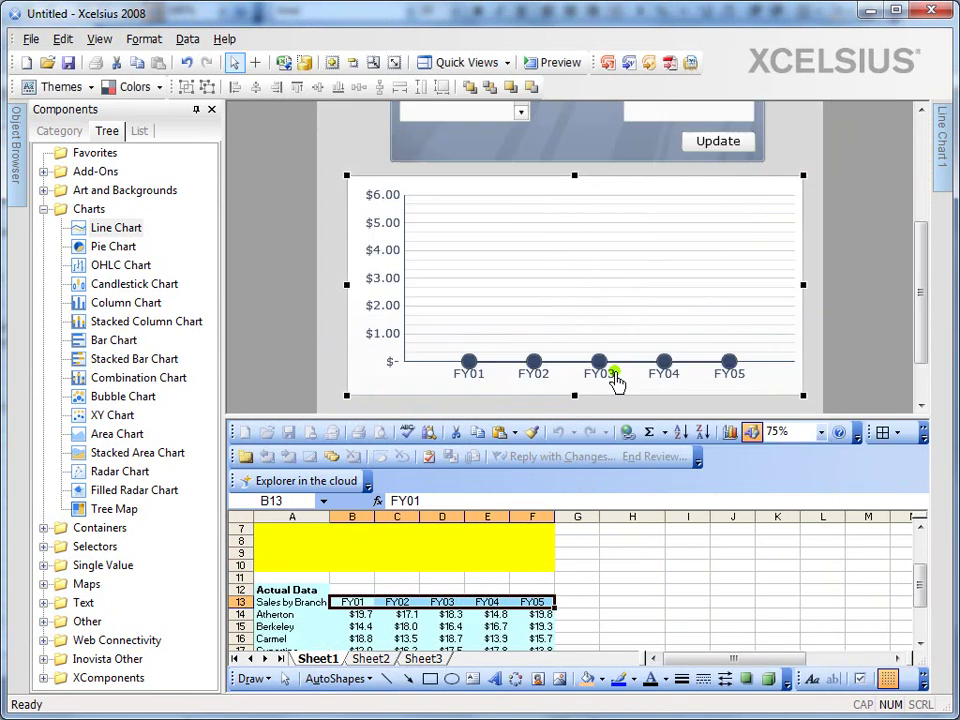
Step: Add six more series, Series2 through Series7, to the line chart
mouse_move(943, 182)
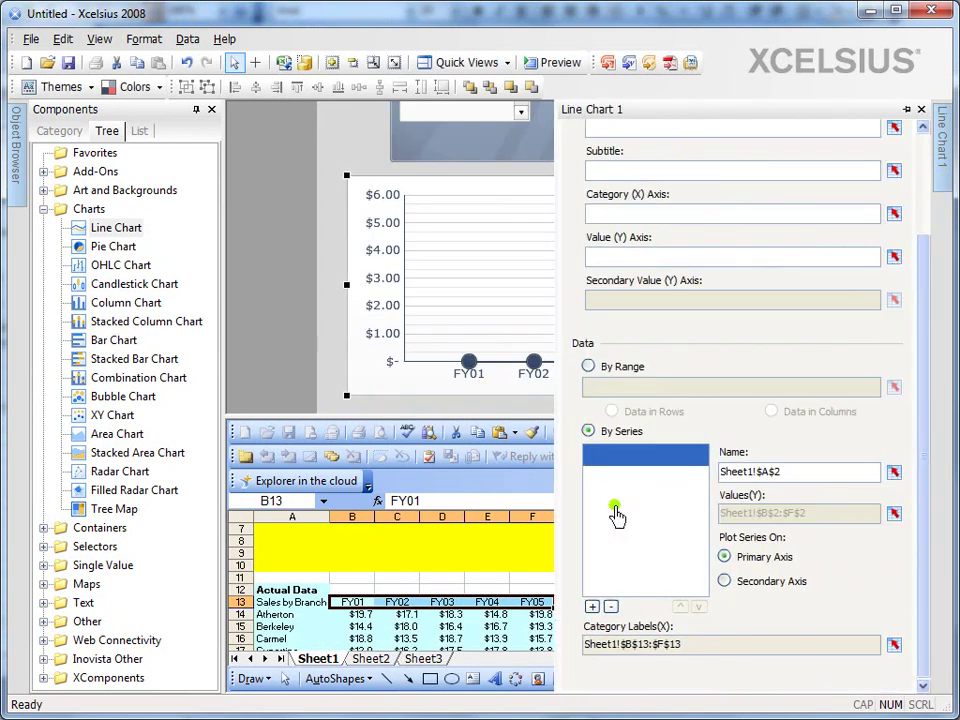
left_click(591, 606)
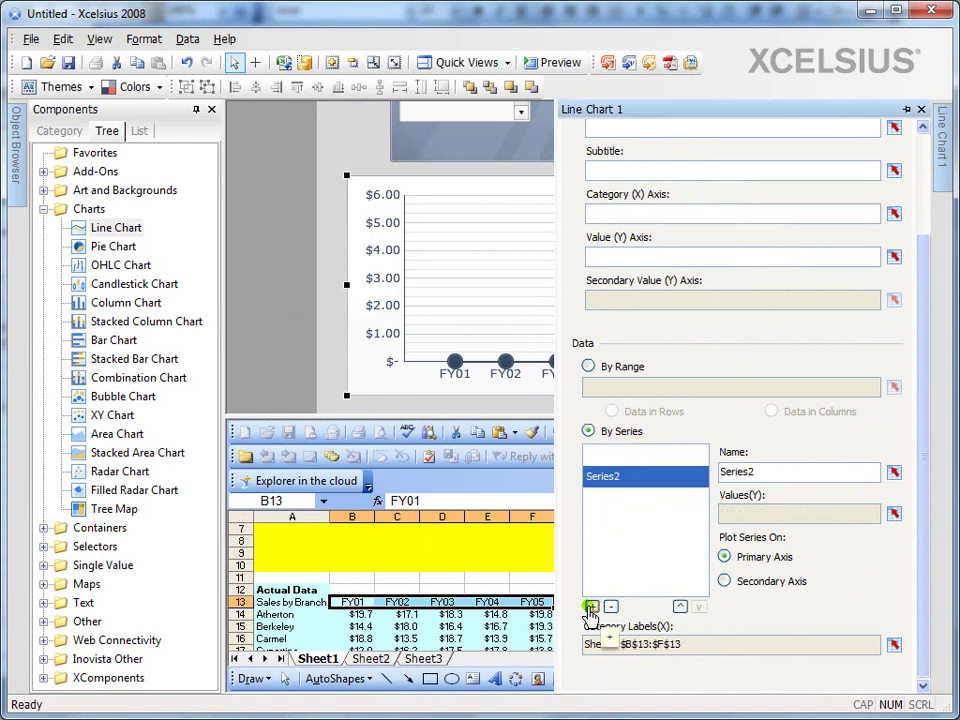
left_click(591, 607)
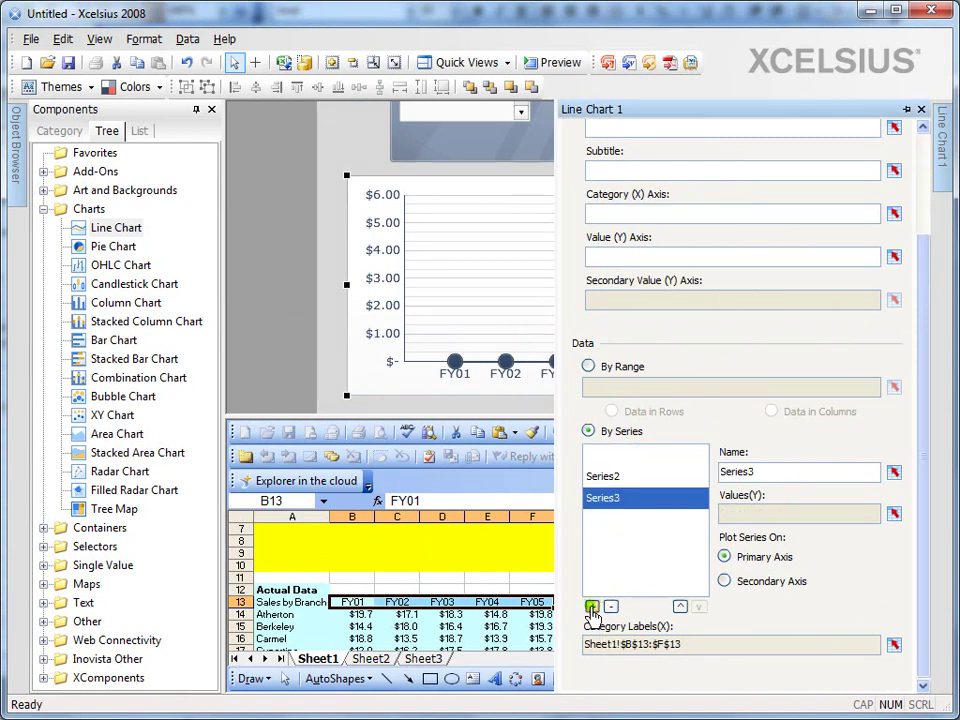
left_click(591, 607)
left_click(591, 607)
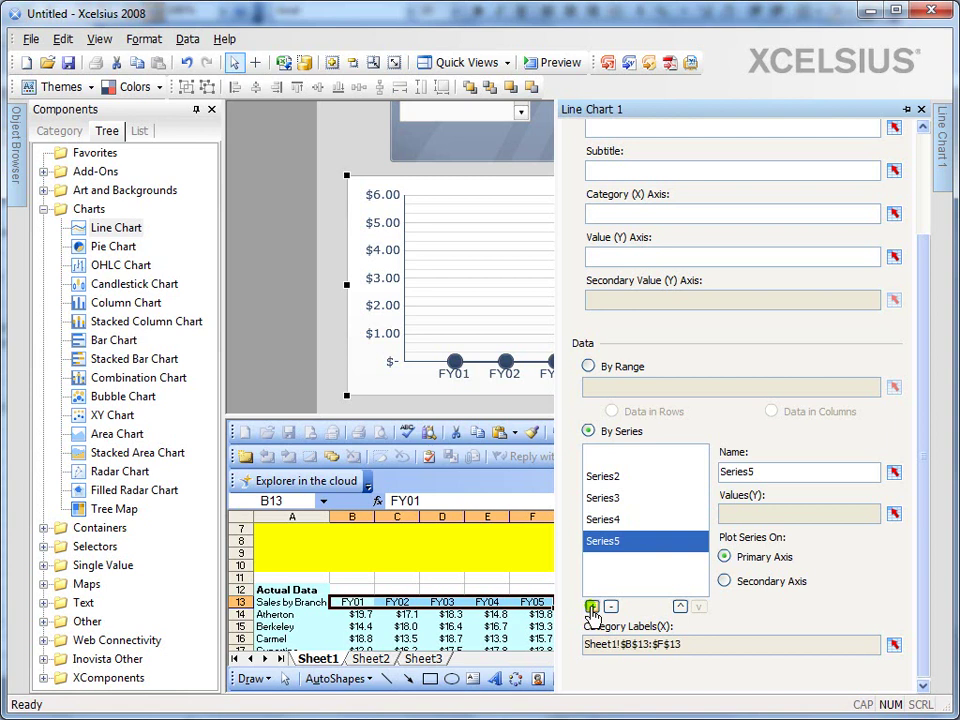
left_click(591, 607)
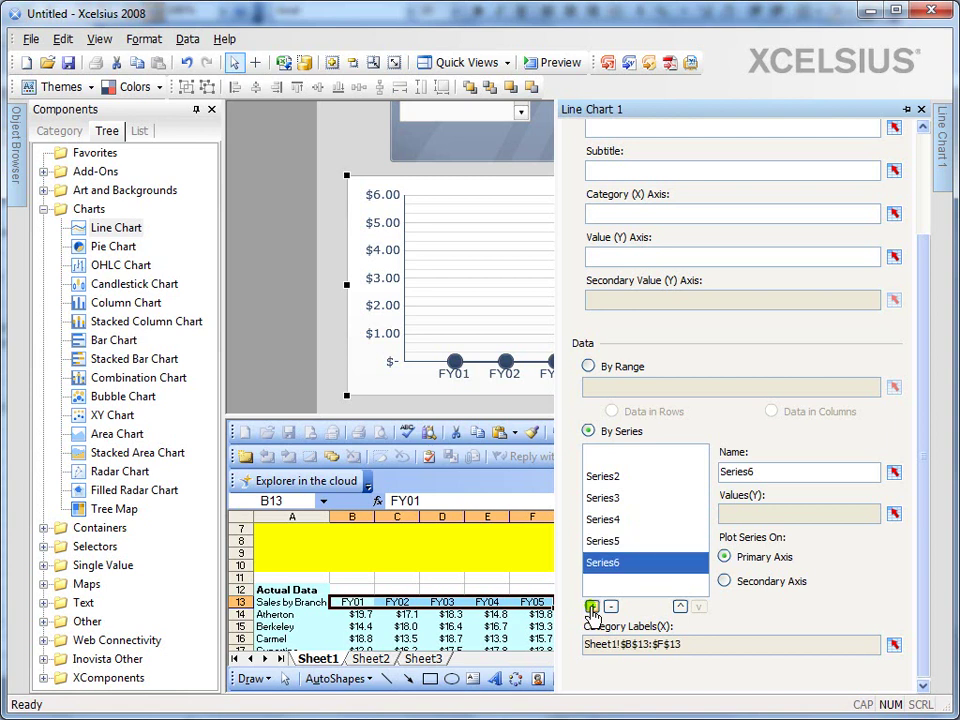
left_click(591, 607)
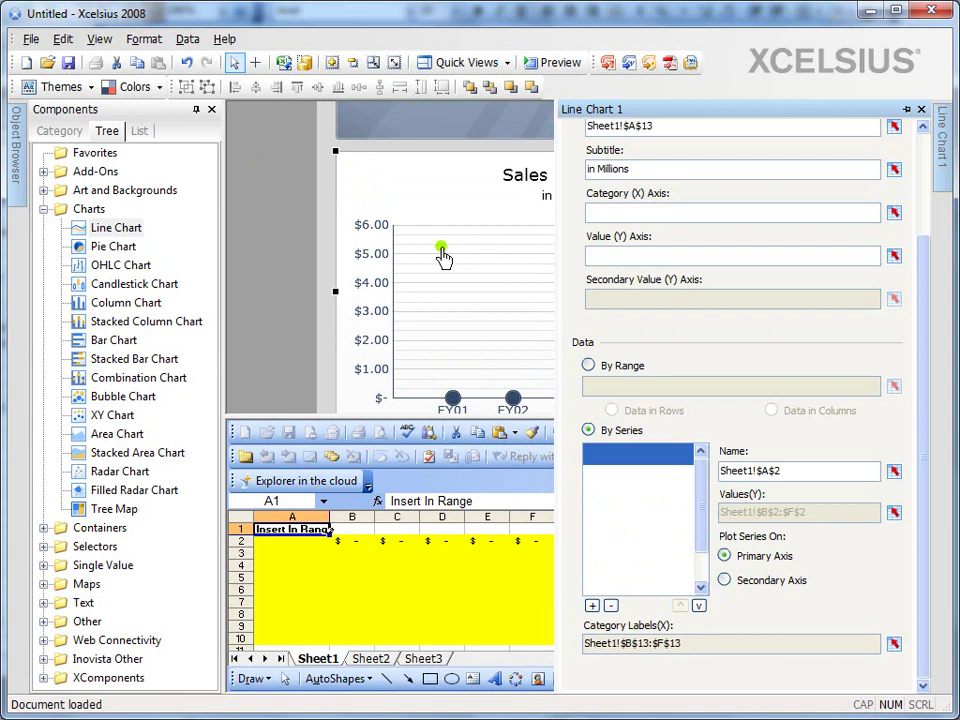
Step: In preview, choose Berkeley, Cupertino and Atherton, place Atherton second, and update the chart
left_click(561, 64)
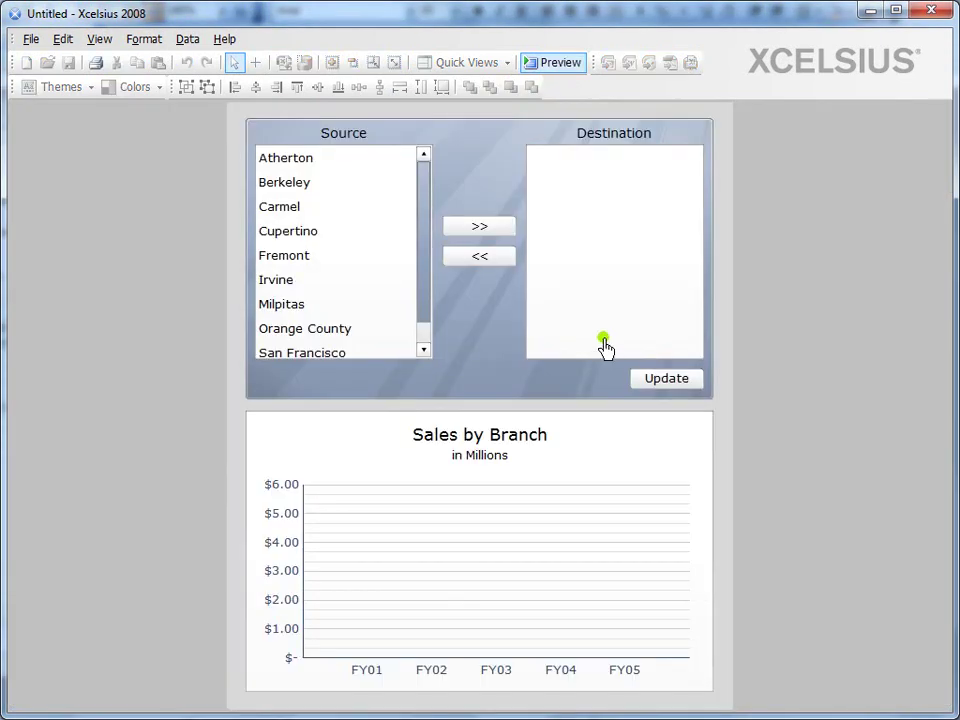
left_click(311, 185)
double_click(311, 185)
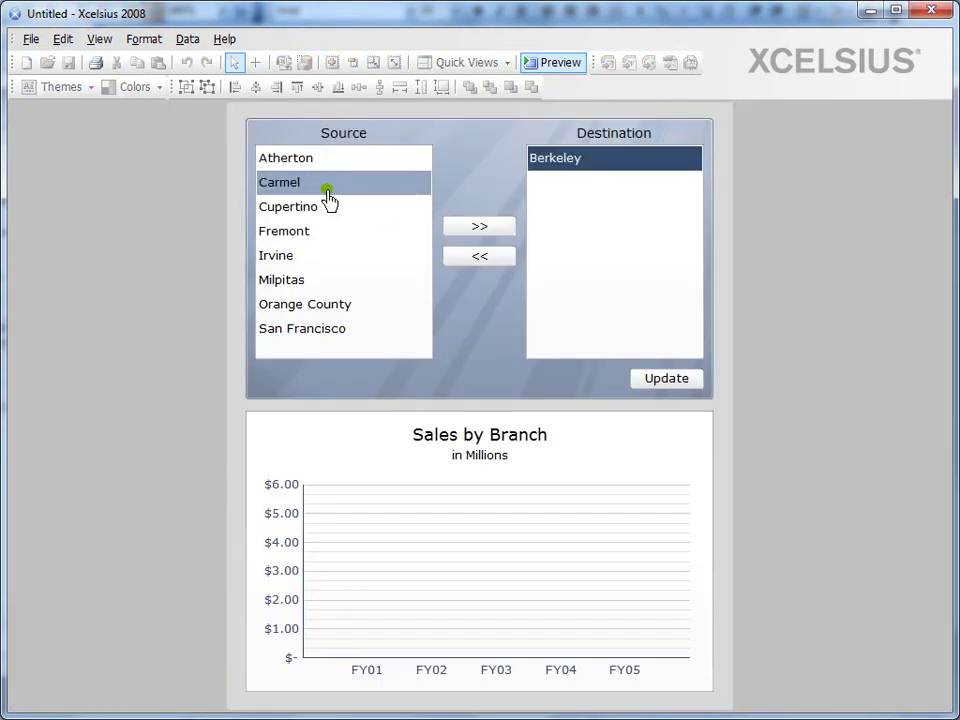
left_click_drag(291, 204, 630, 242)
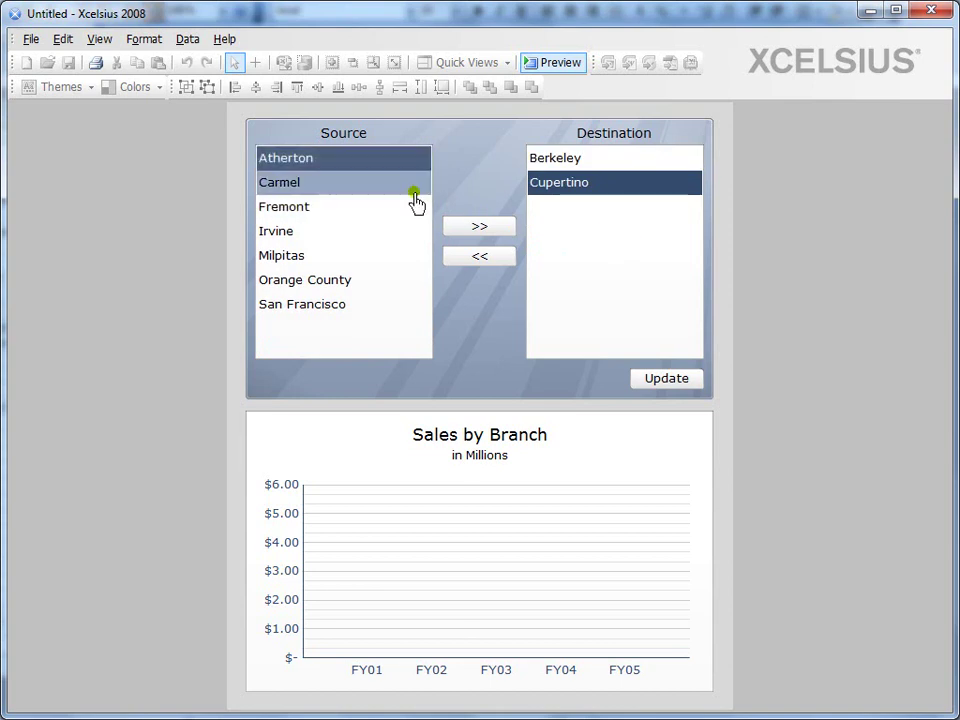
left_click(470, 226)
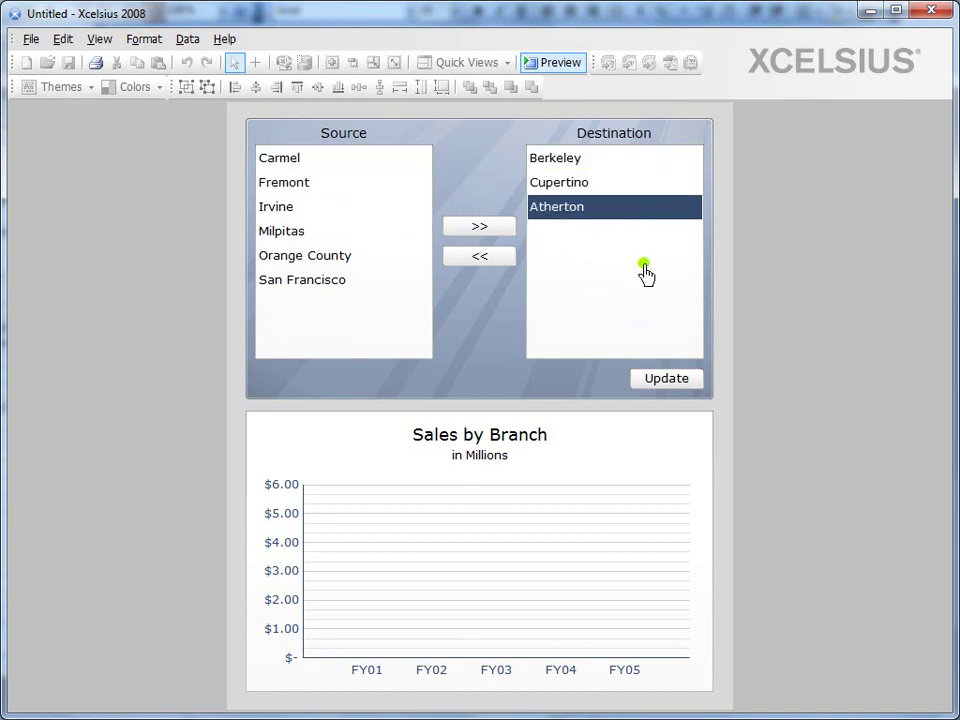
mouse_move(579, 216)
left_mouse_down()
mouse_move(585, 167)
mouse_move(585, 192)
left_mouse_up()
left_click(672, 384)
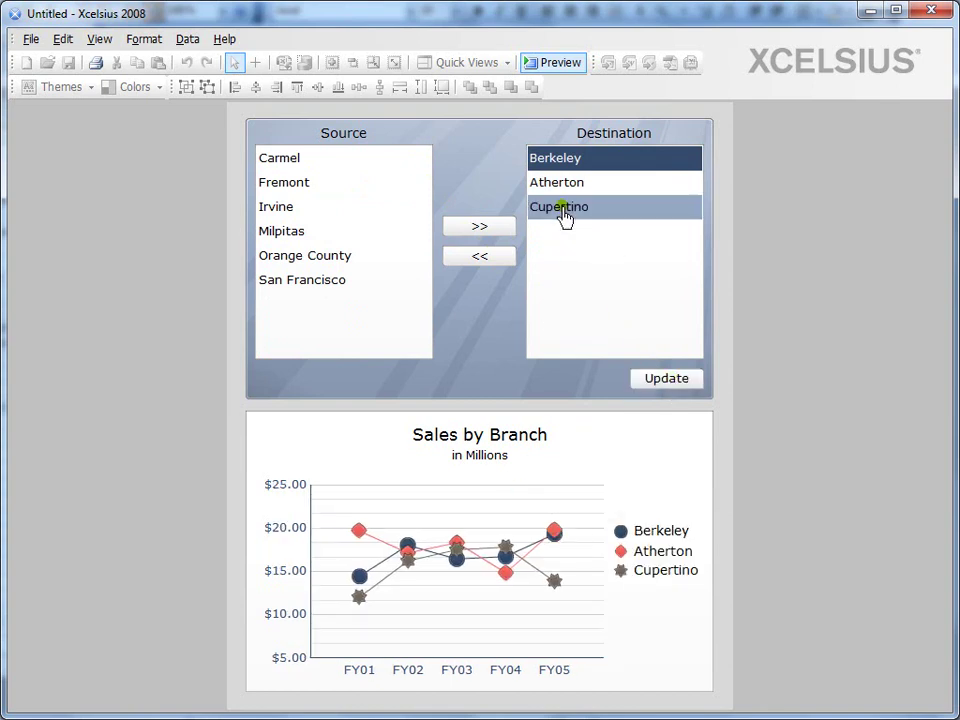
Step: Move Cupertino above Atherton and update, then send Cupertino back to Source and update again
left_click_drag(565, 218, 576, 184)
left_click(672, 385)
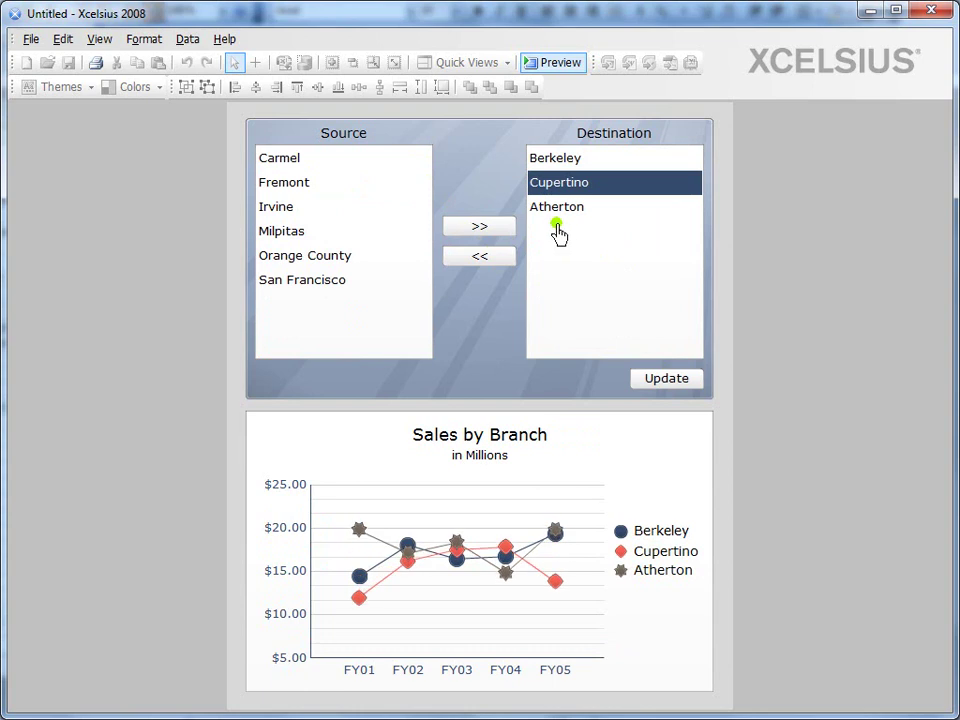
left_click(484, 256)
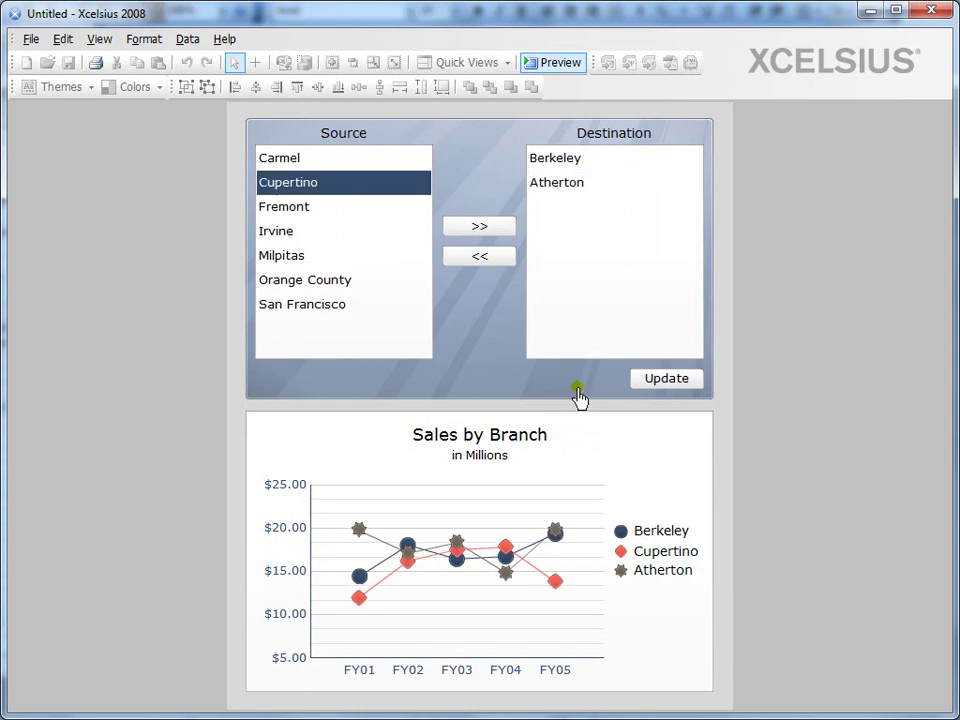
left_click(662, 380)
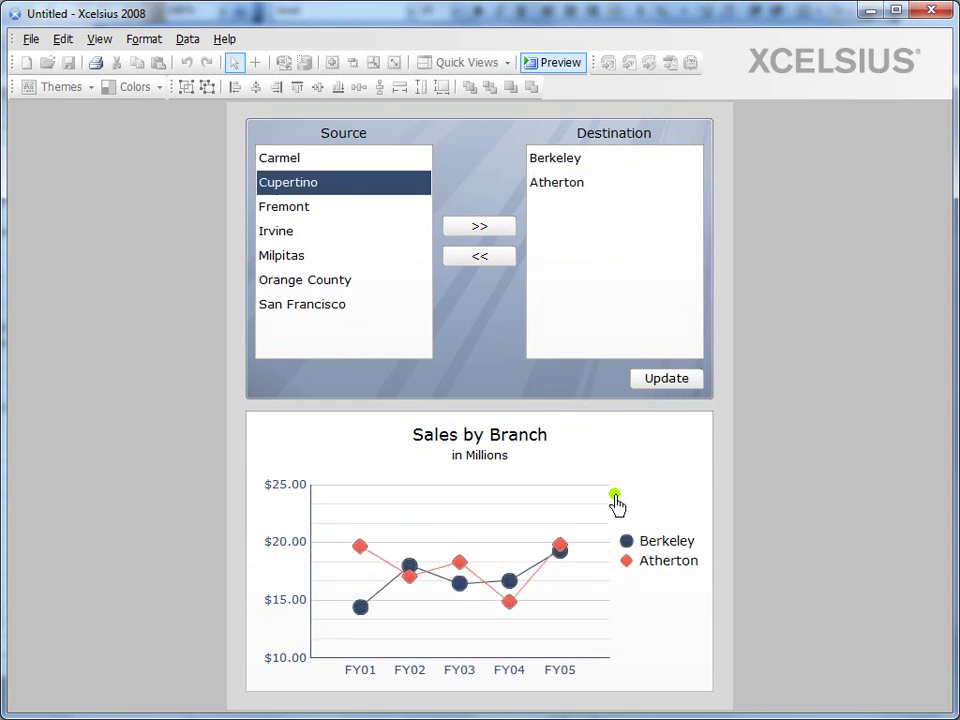